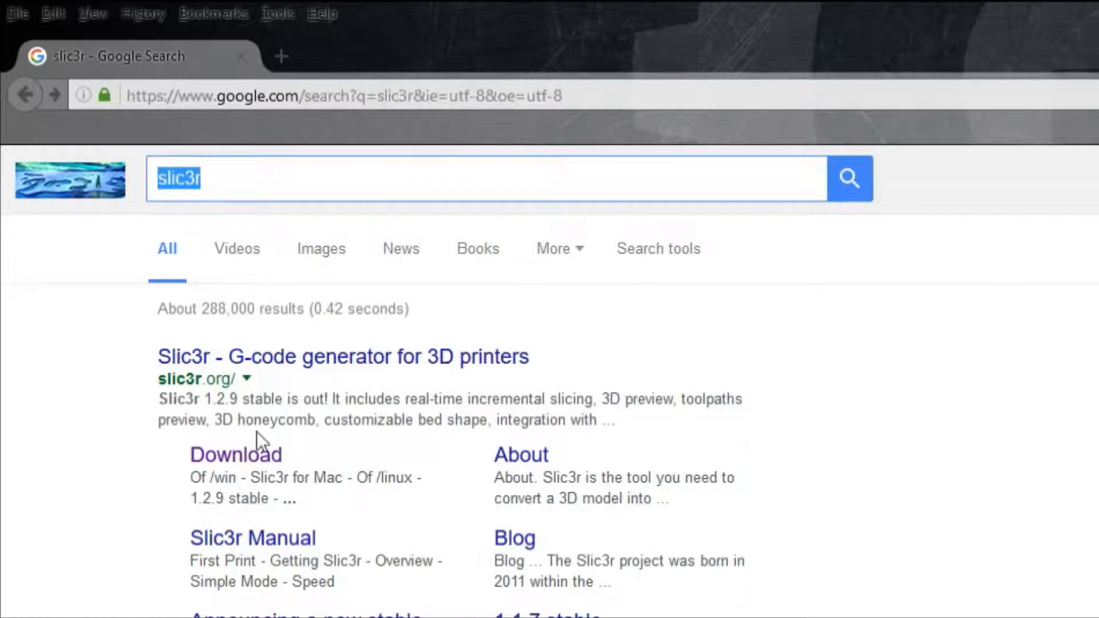
- Open the Slic3r download page from the search results
left_click(243, 463)
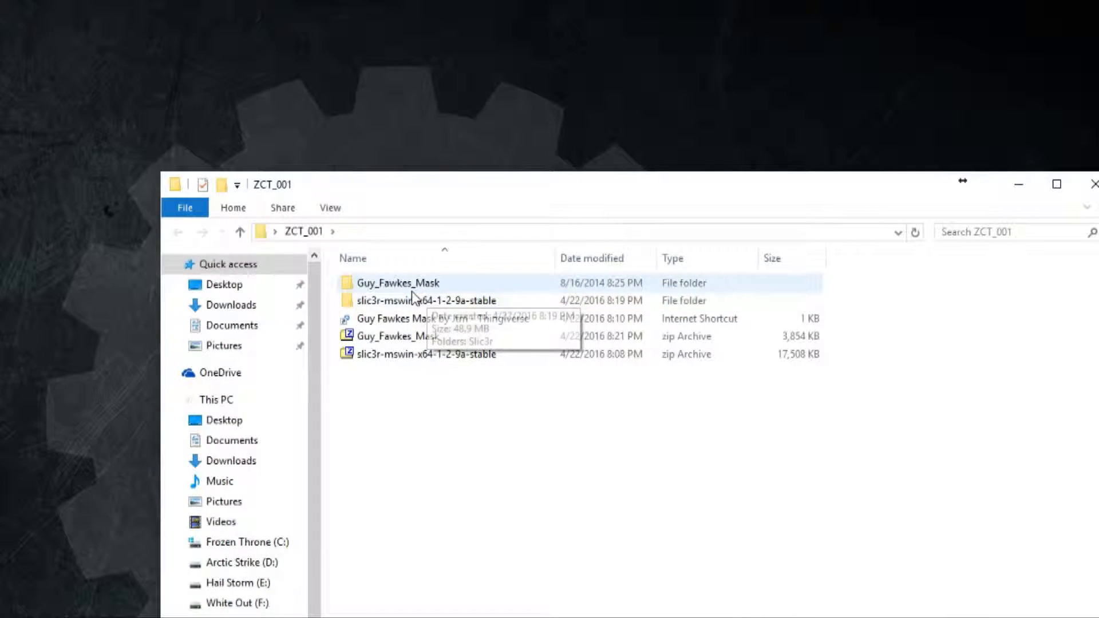
- Launch the slic3r application from the Slic3r folder inside the extracted slic3r-mswin-x64-1-2-9a-stable folder
left_click(424, 355)
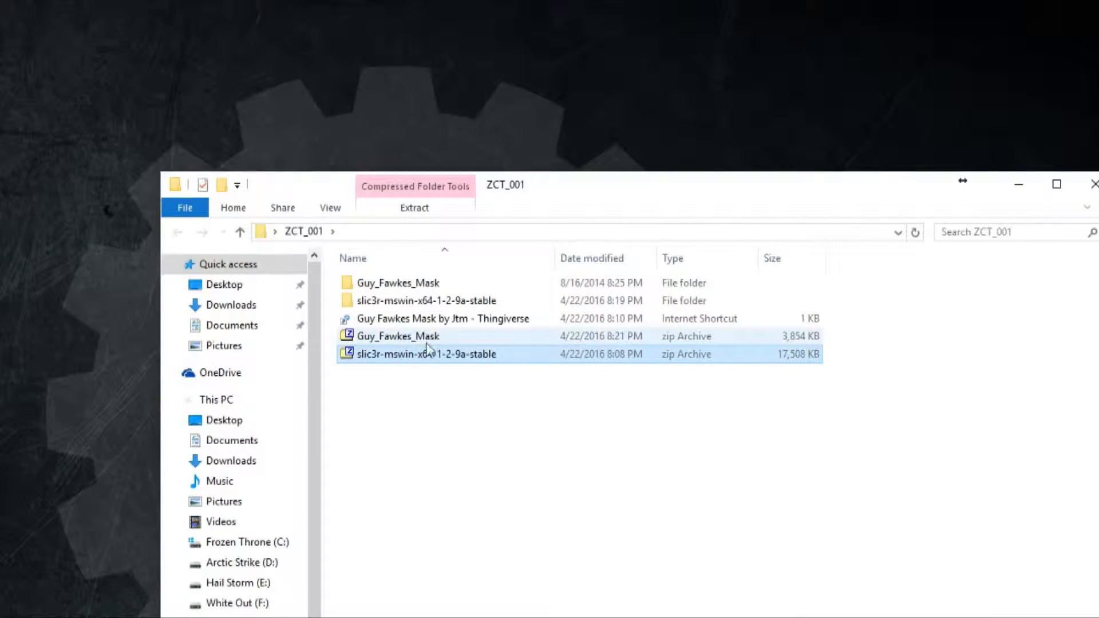
left_click_drag(421, 356, 343, 359)
left_click(381, 303)
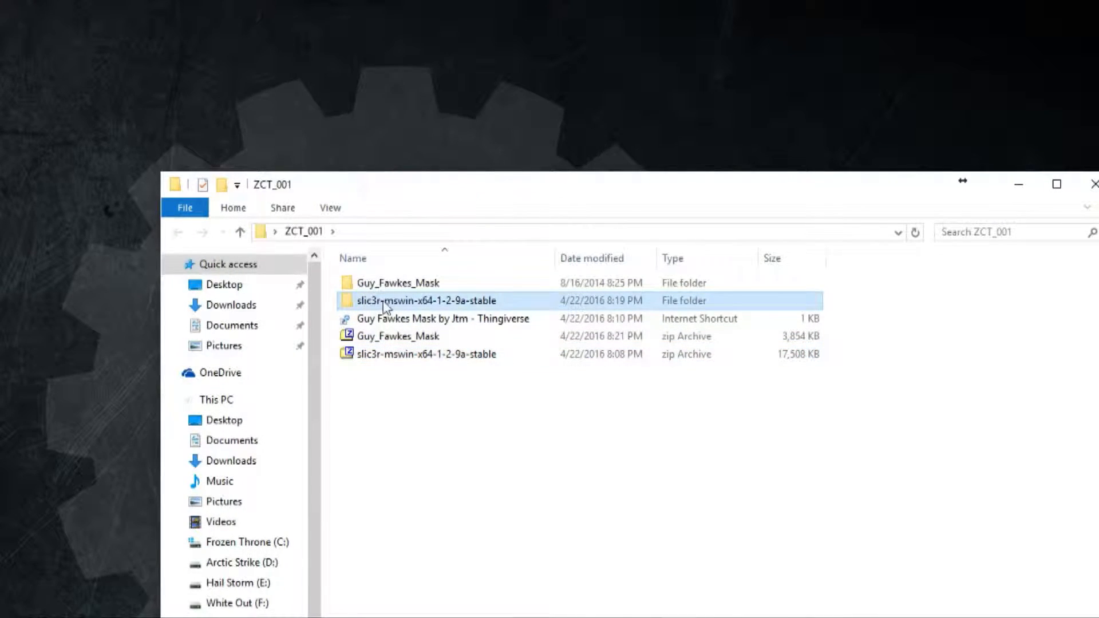
double_click(382, 305)
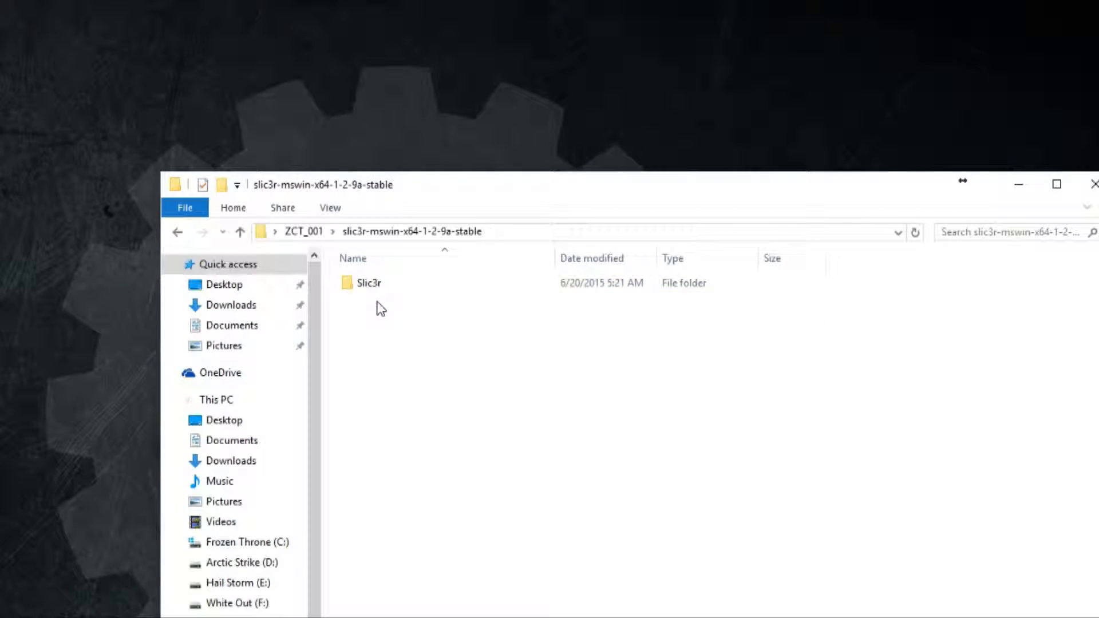
double_click(373, 284)
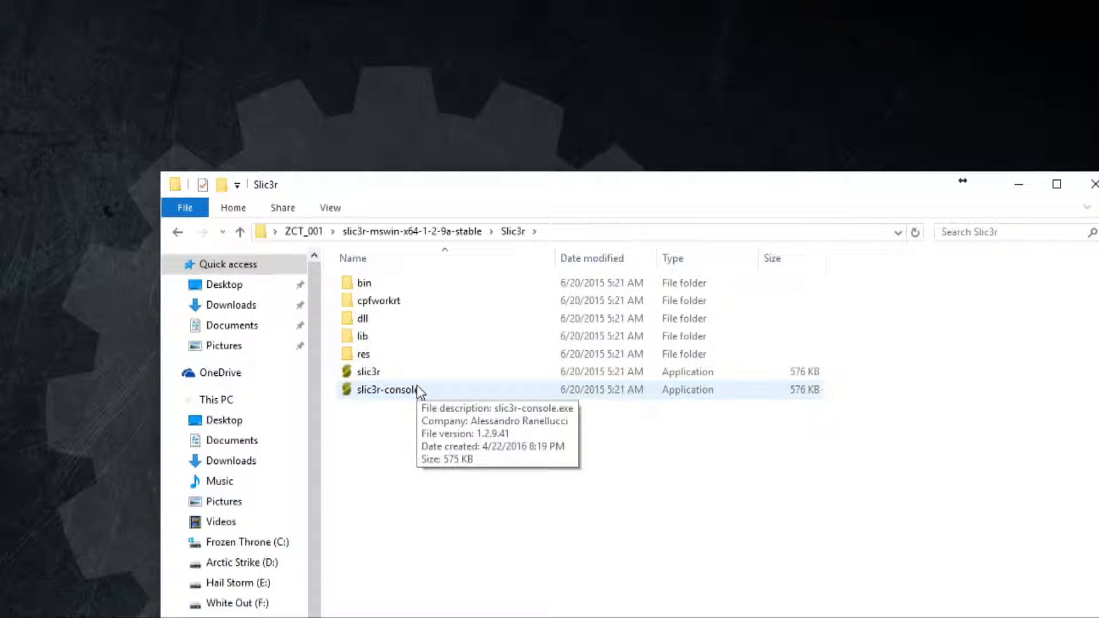
double_click(373, 374)
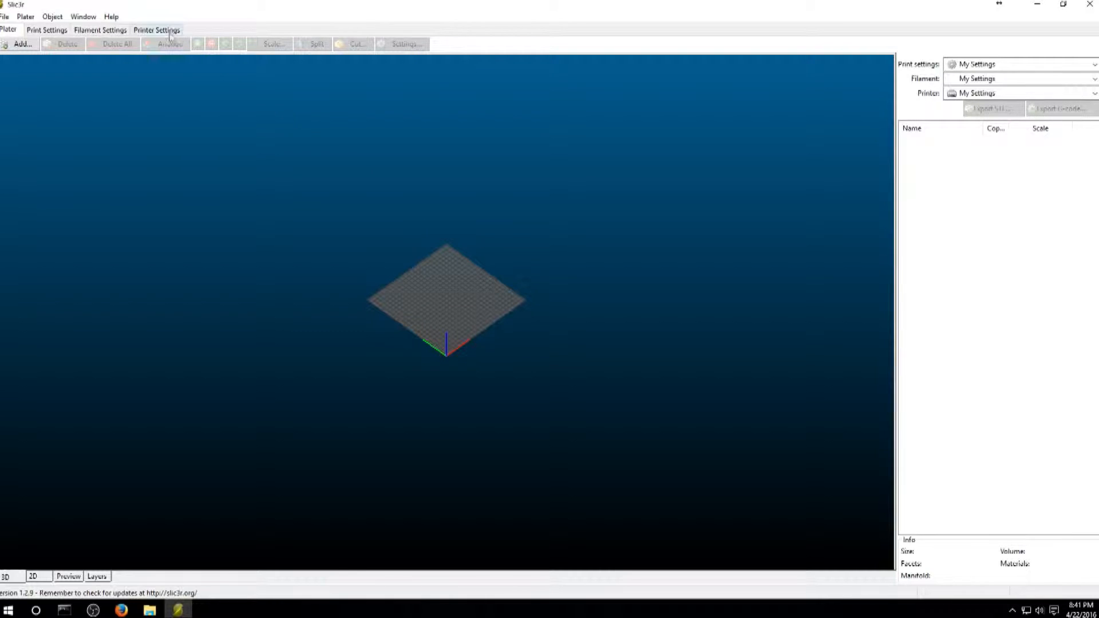
- Start the Configuration Wizard and choose RepRap (Marlin/Sprinter/Repetier) as the G-code flavor
left_click(111, 17)
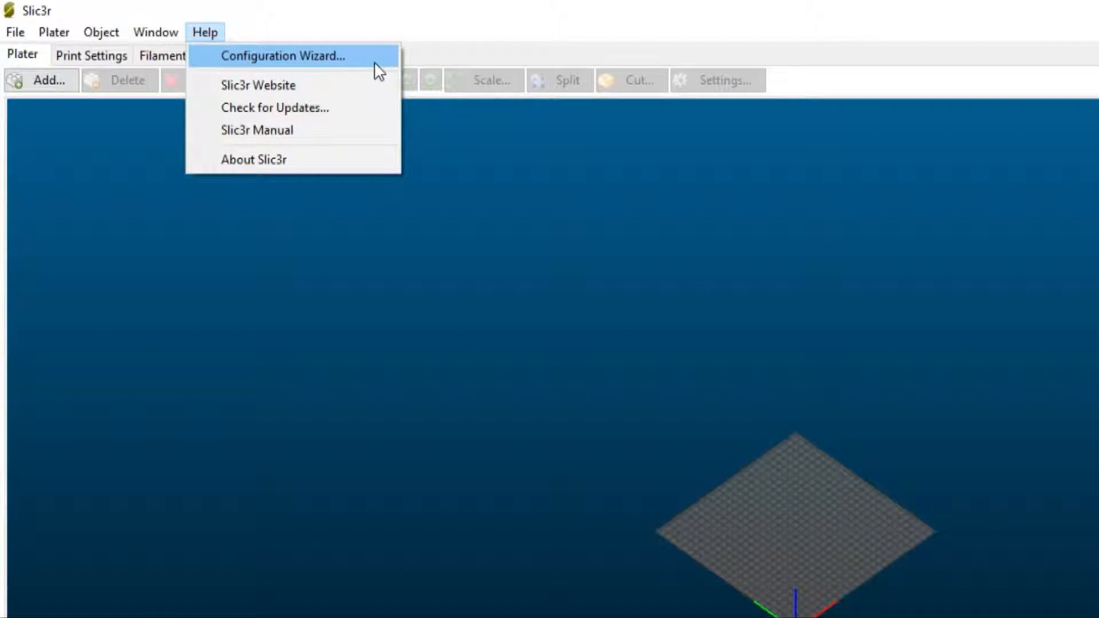
left_click(377, 71)
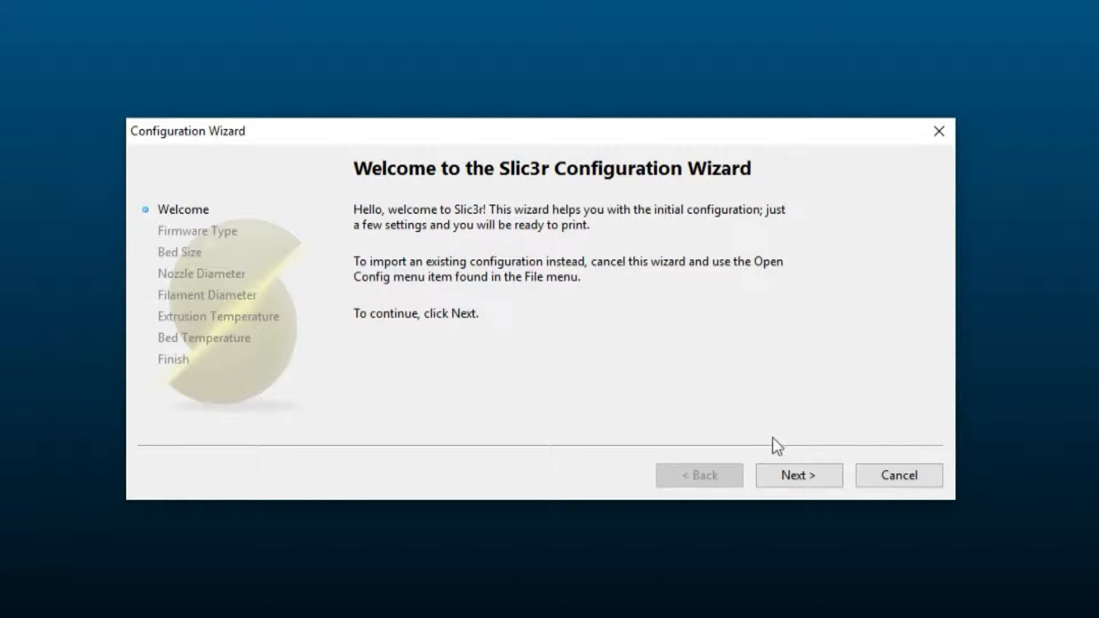
left_click(799, 475)
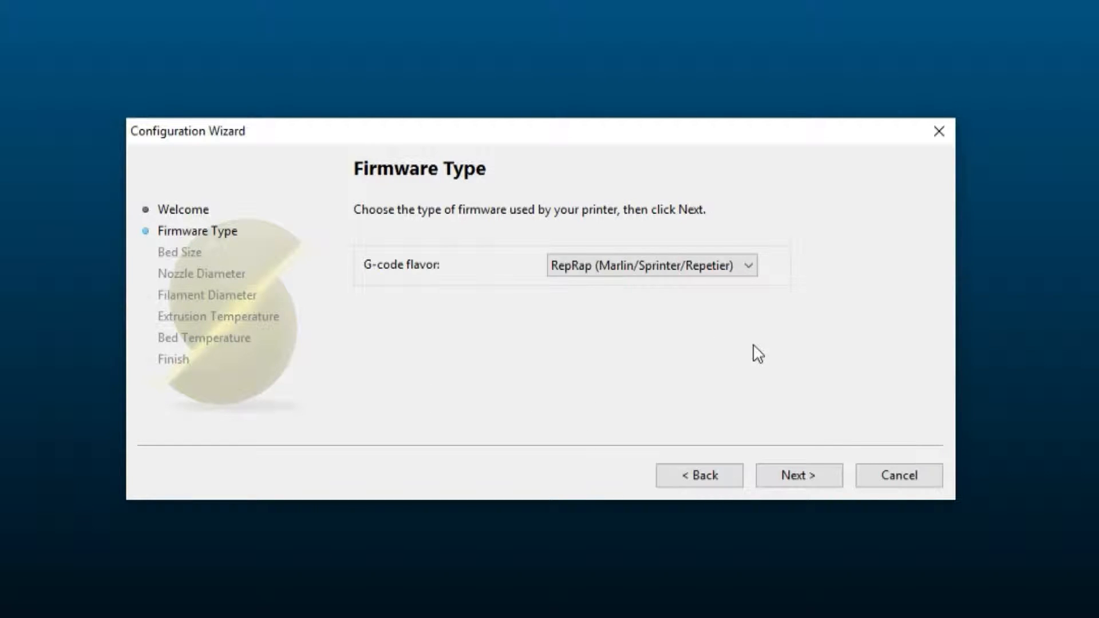
left_click(750, 273)
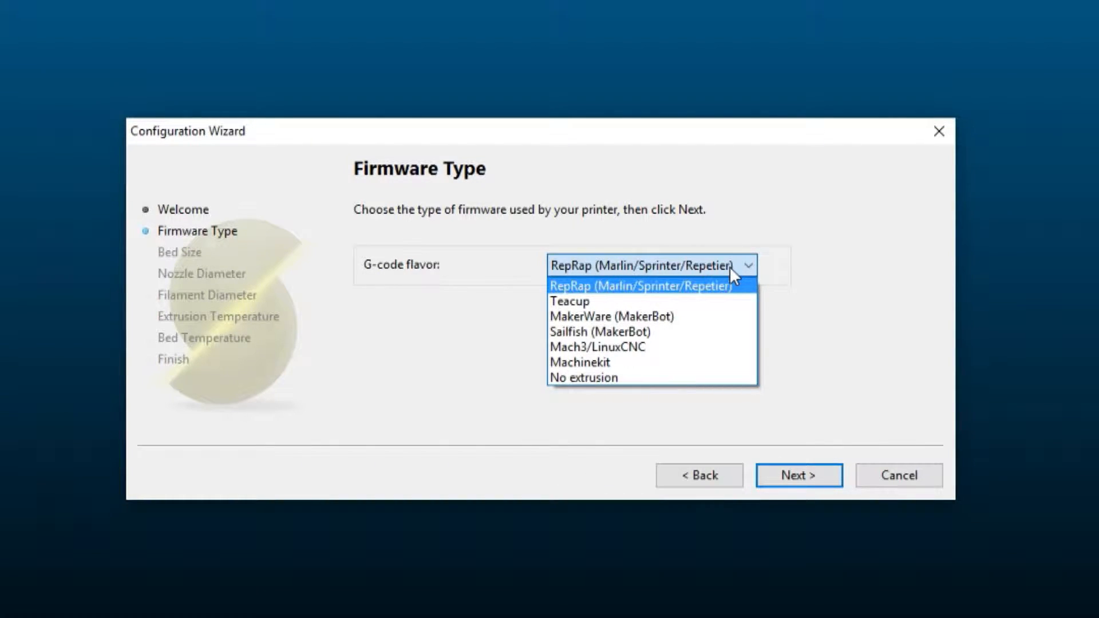
left_click(615, 286)
left_click(797, 479)
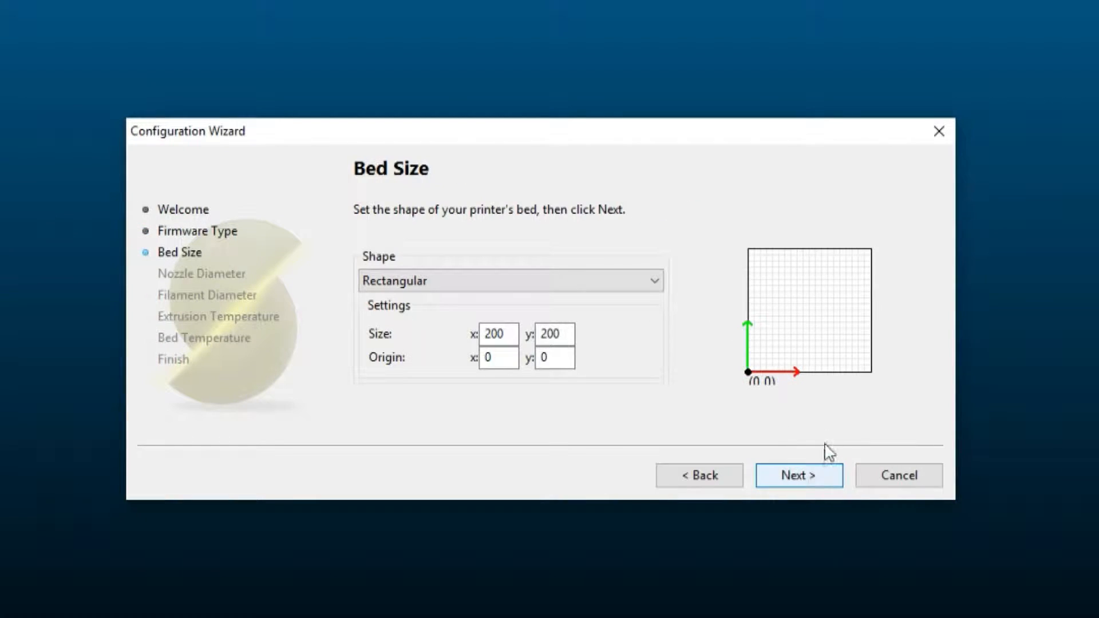
- Set the rectangular bed size to 254 in X and 254 in Y and accept it
left_click_drag(515, 333, 429, 325)
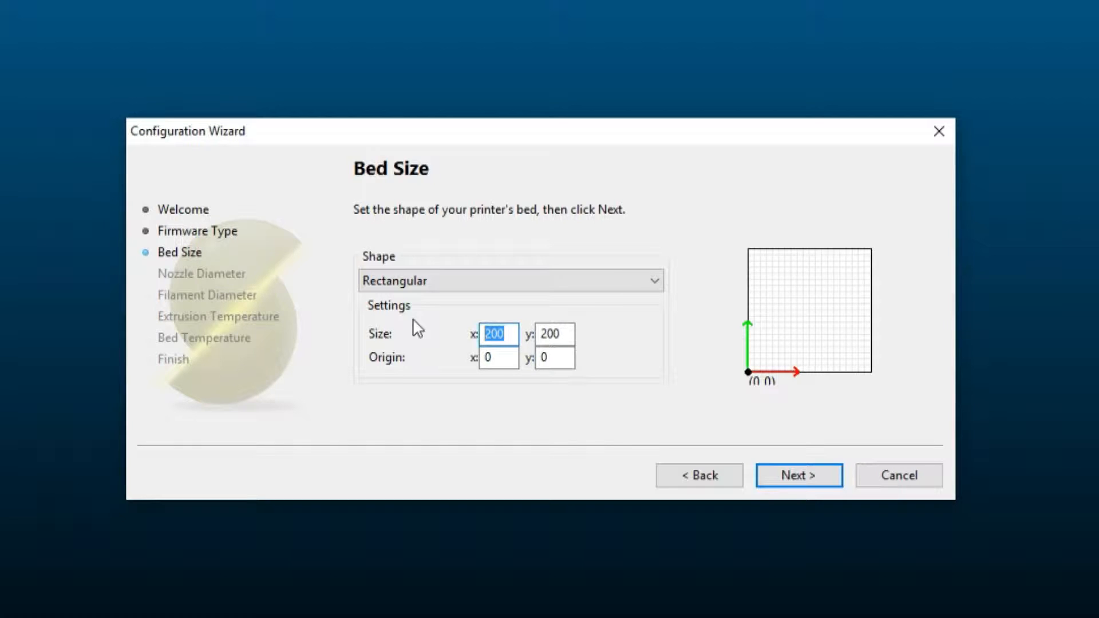
type("254")
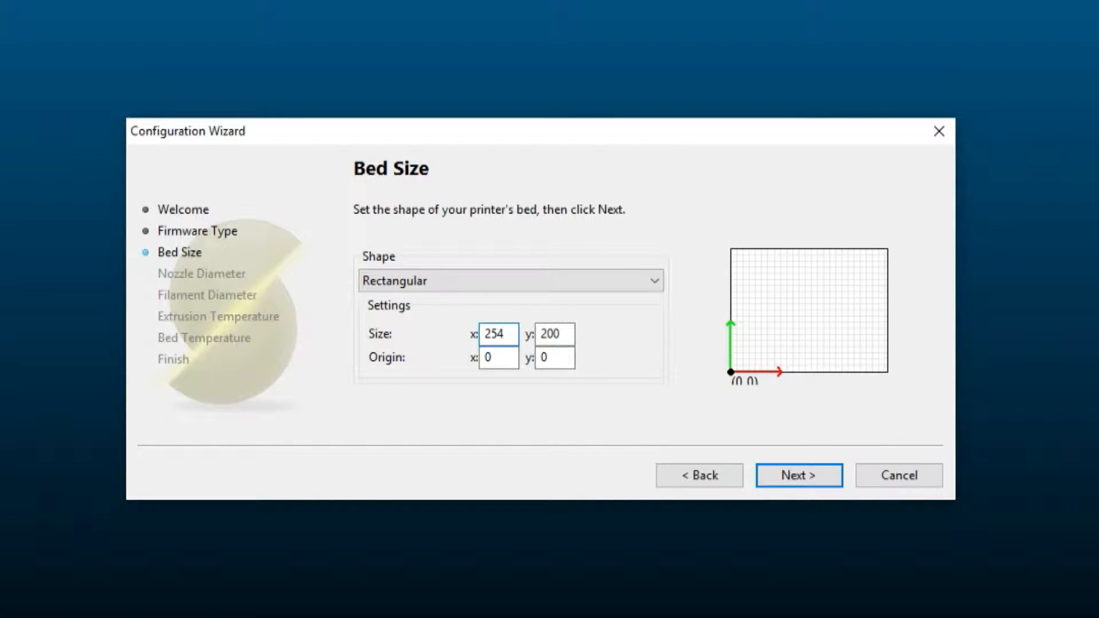
left_click_drag(544, 332, 536, 332)
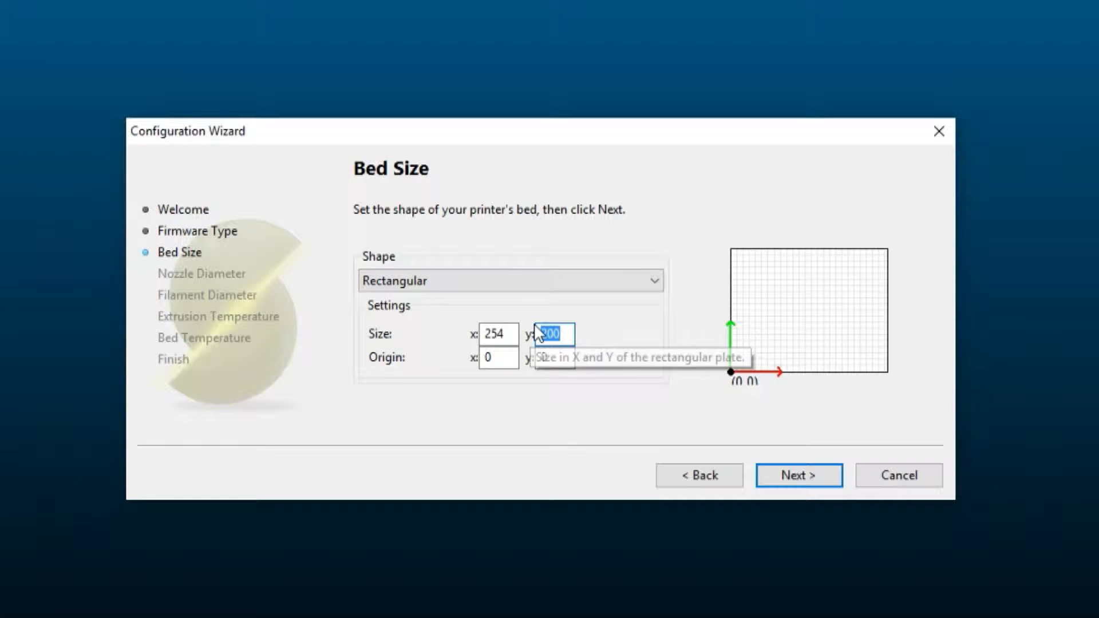
type("254")
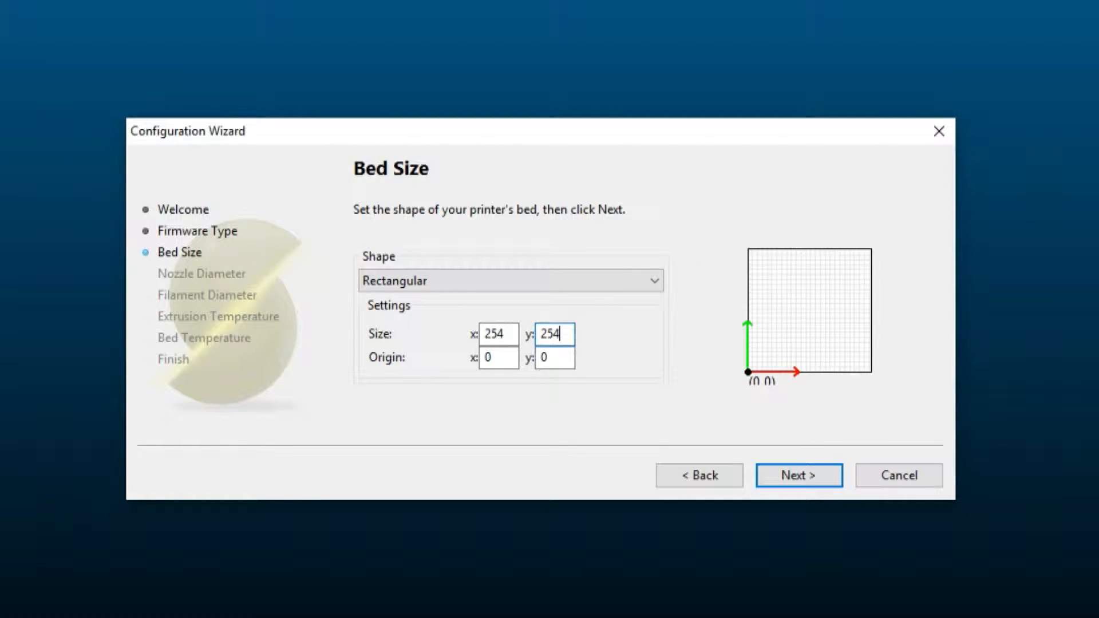
left_click(801, 476)
- Set the nozzle diameter to 0.4 mm and continue to the filament settings
left_click(579, 266)
key("BackSpace")
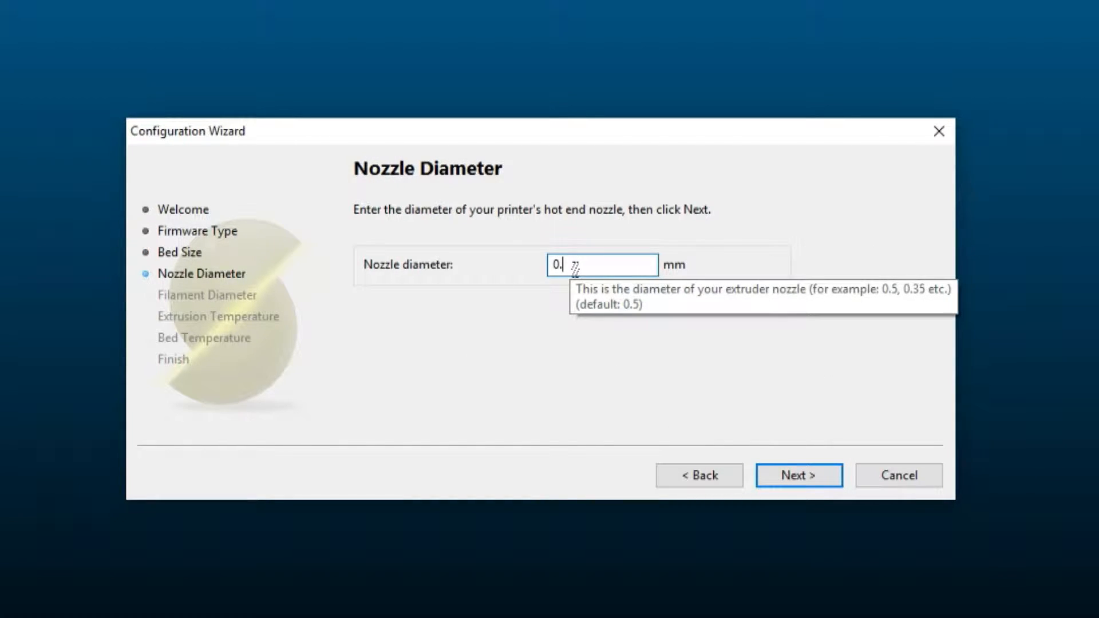
type("4")
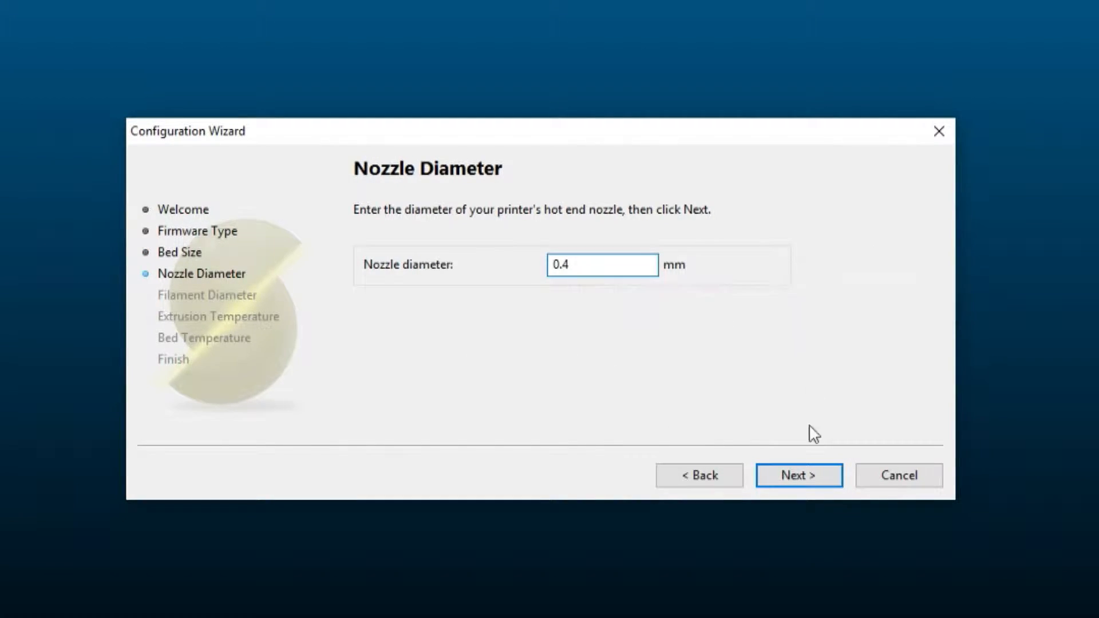
left_click(807, 473)
- Set the filament diameter to 1.75 mm and continue to the extrusion temperature
left_click(611, 318)
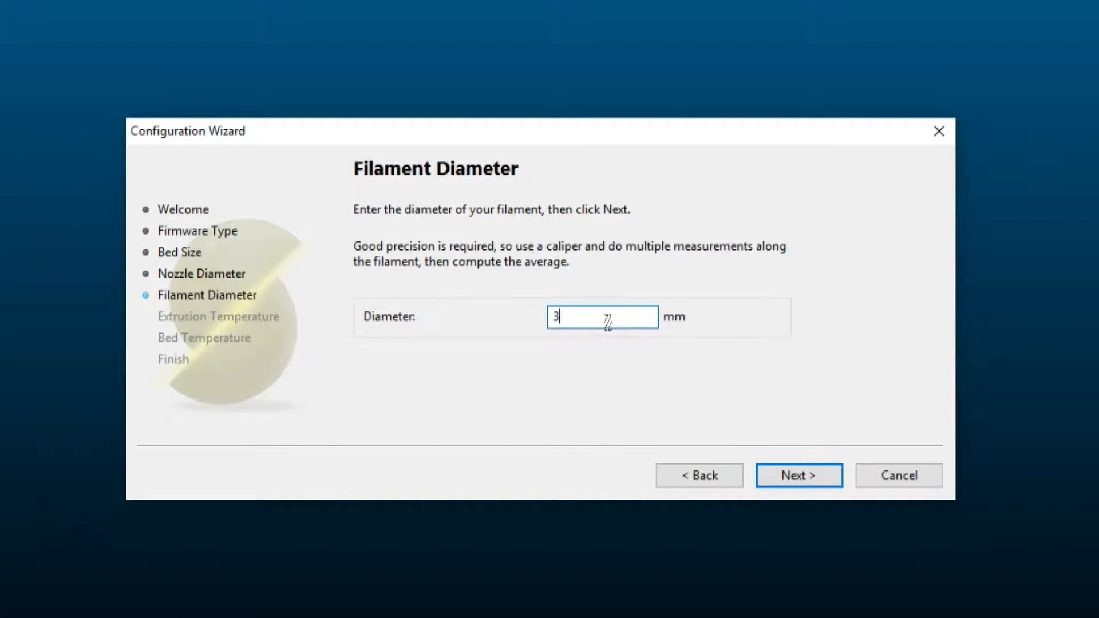
key("BackSpace")
type("1.75")
left_click(818, 475)
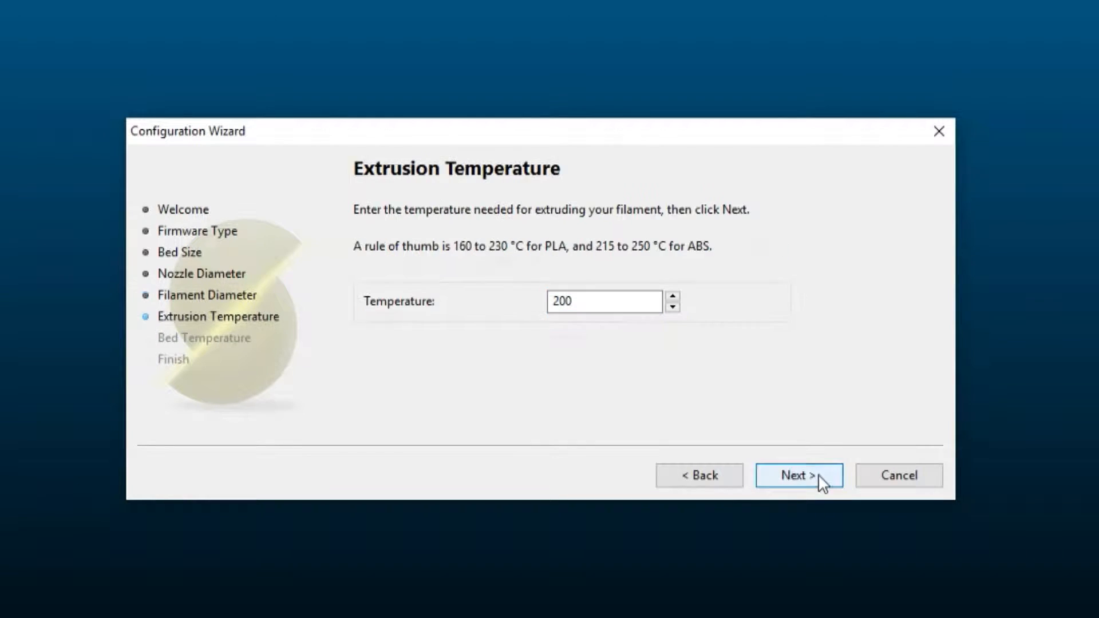
- Set the extrusion temperature to 210 °C and continue to the bed temperature
left_click_drag(604, 306, 528, 312)
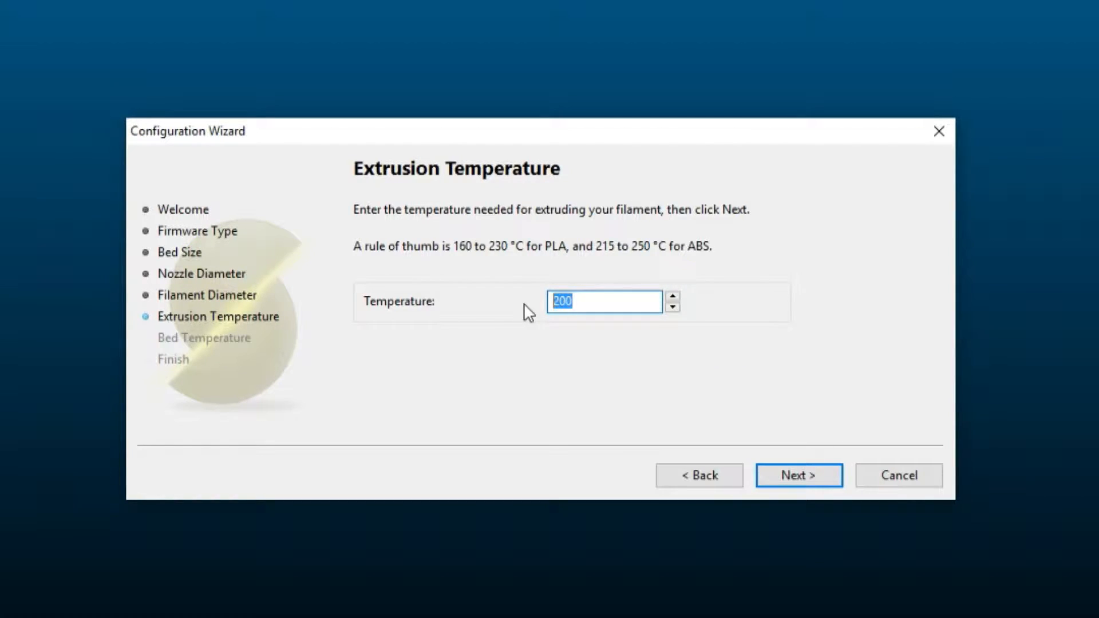
type("210")
left_click(801, 478)
- Set the bed temperature to 70 °C and finish the Configuration Wizard
left_click_drag(606, 333, 530, 332)
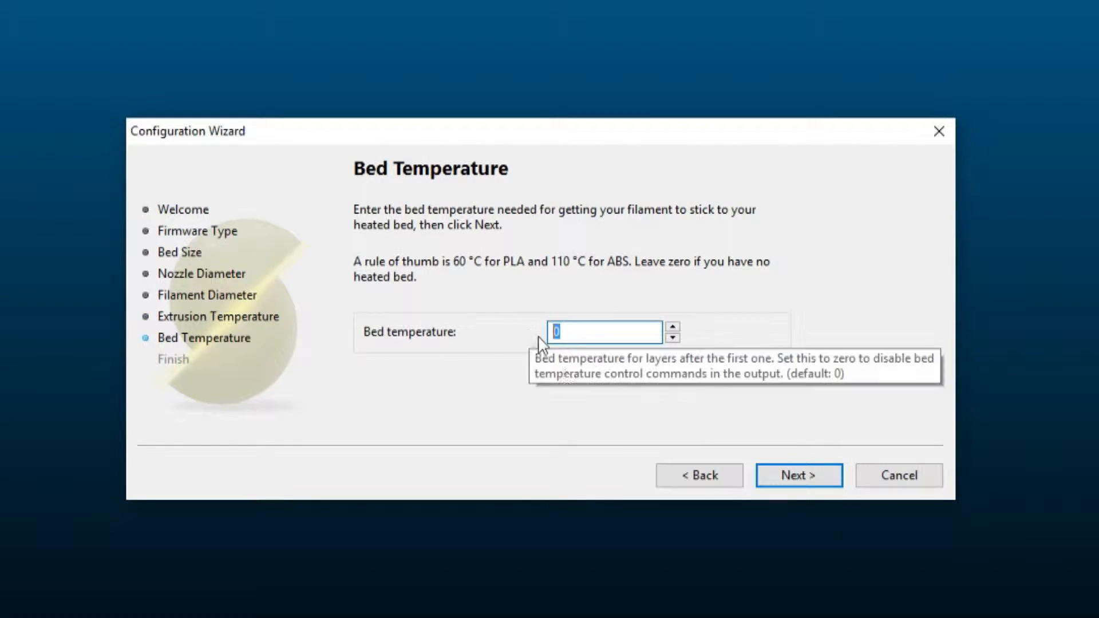
type("70")
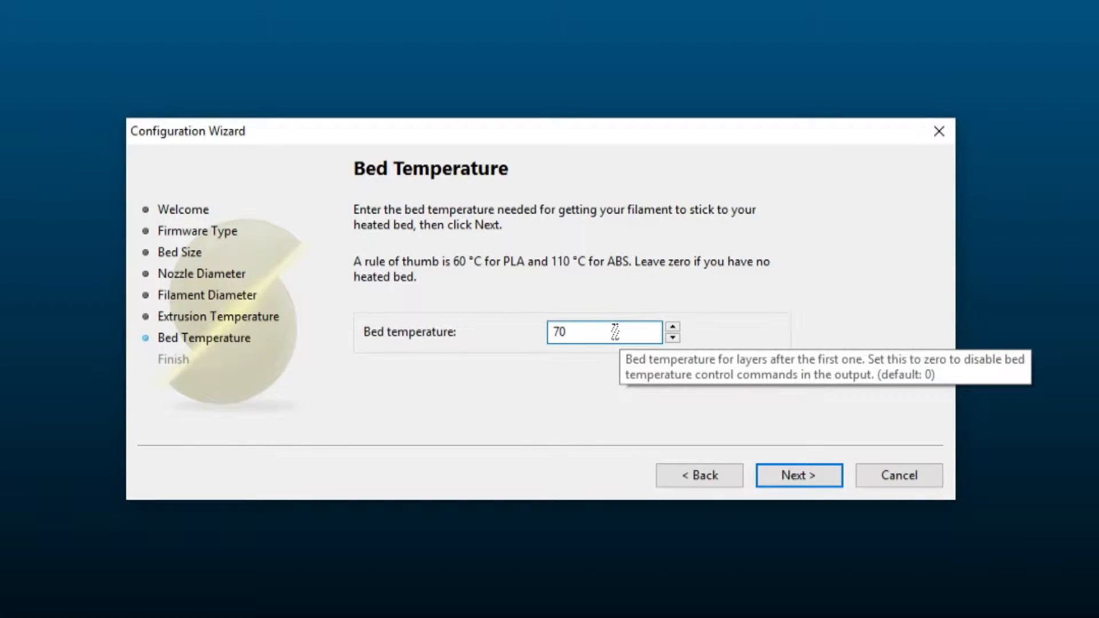
double_click(567, 331)
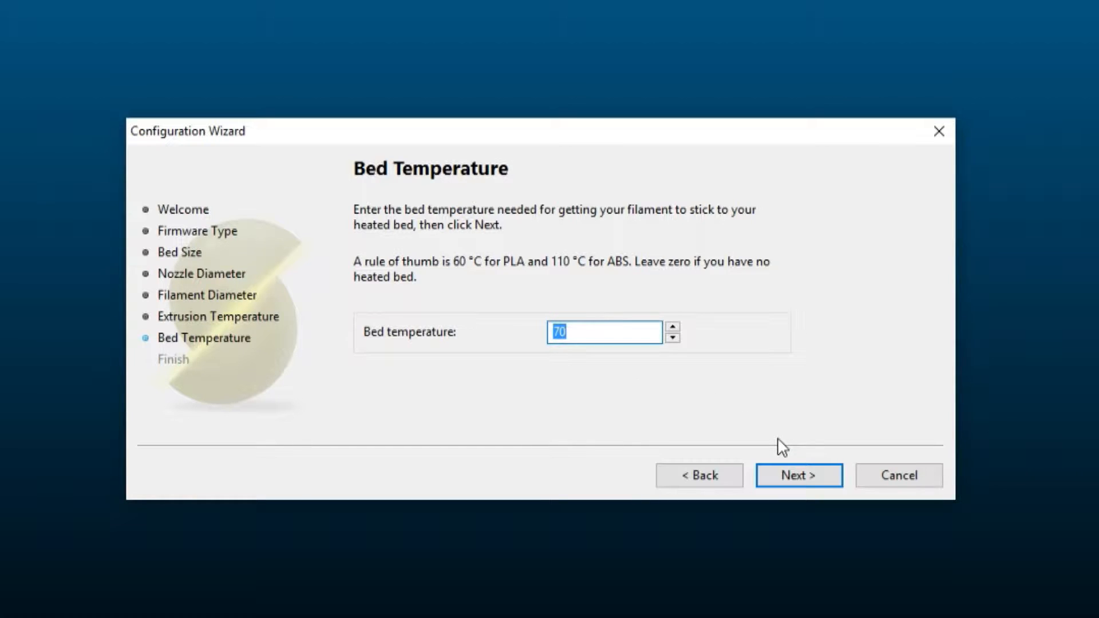
left_click(803, 475)
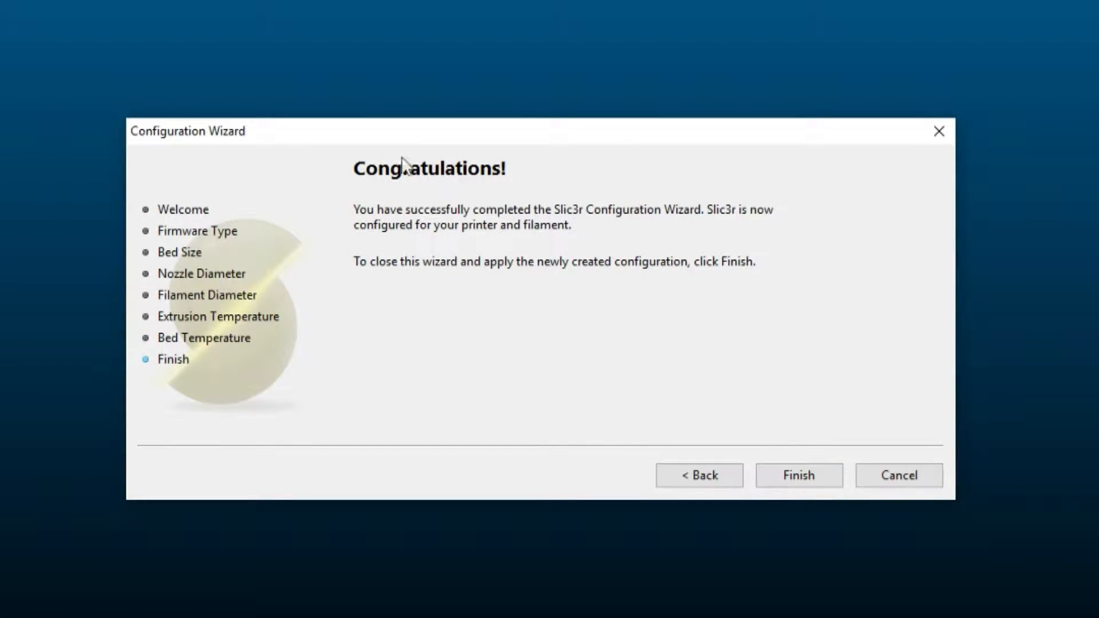
left_click(806, 477)
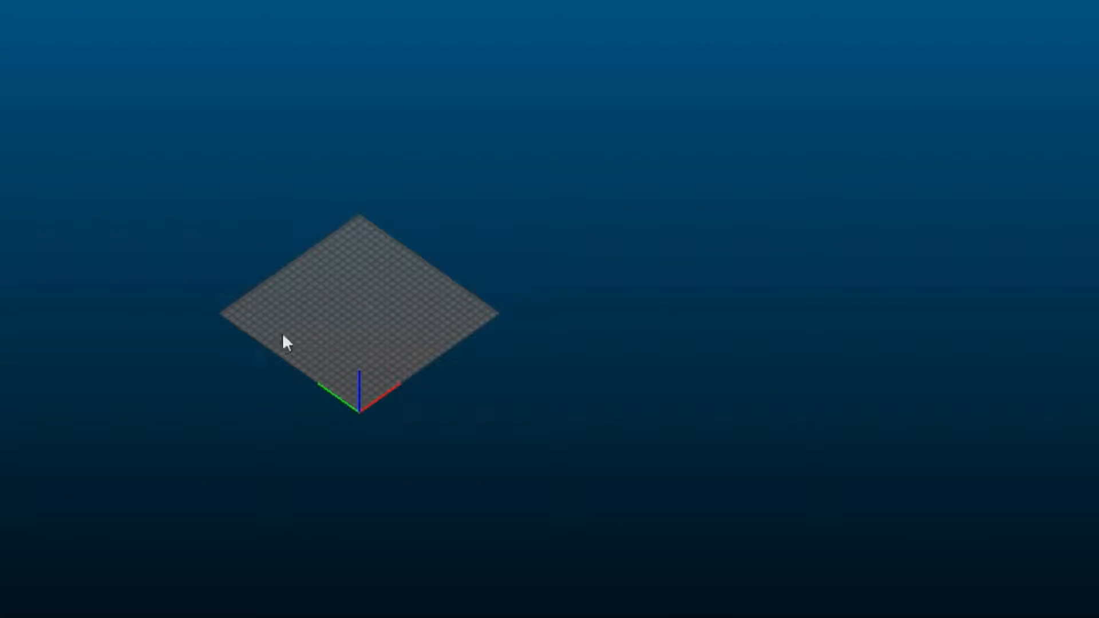
- Load the Guy_Fawkes_v2.6.5 model from the ZCT_001 Guy_Fawkes_Mask folder onto the Slic3r print bed
left_click(309, 617)
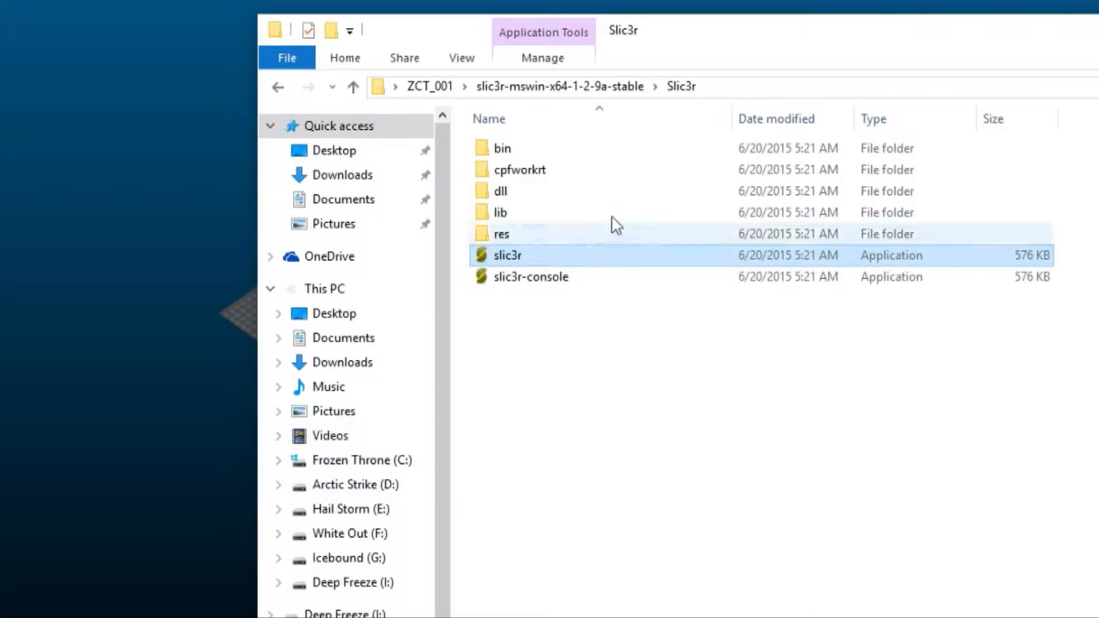
left_click(429, 86)
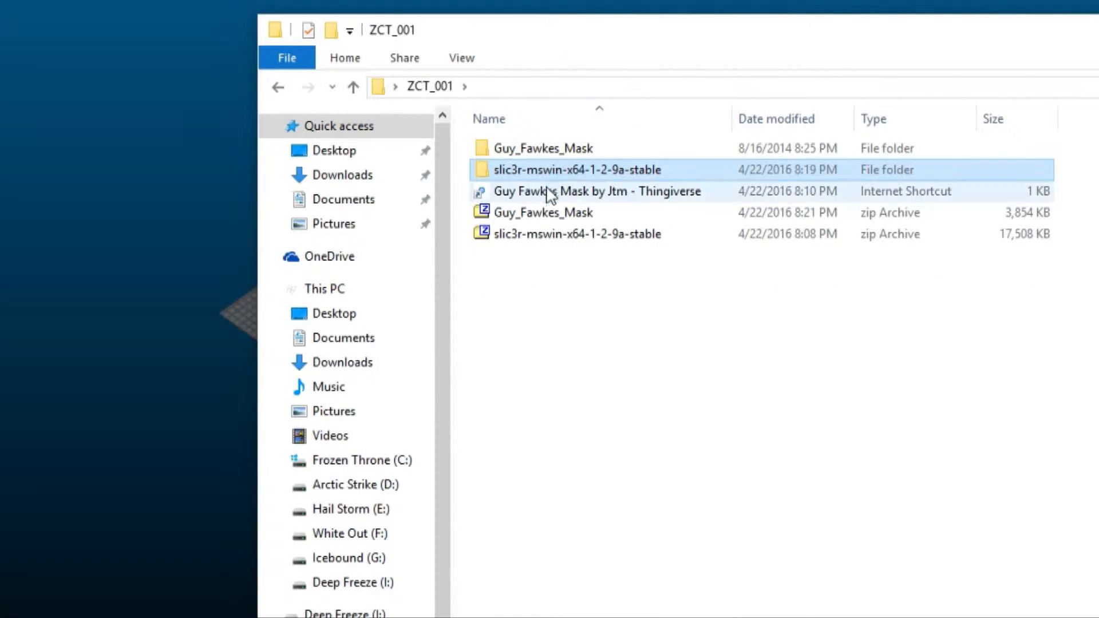
double_click(545, 149)
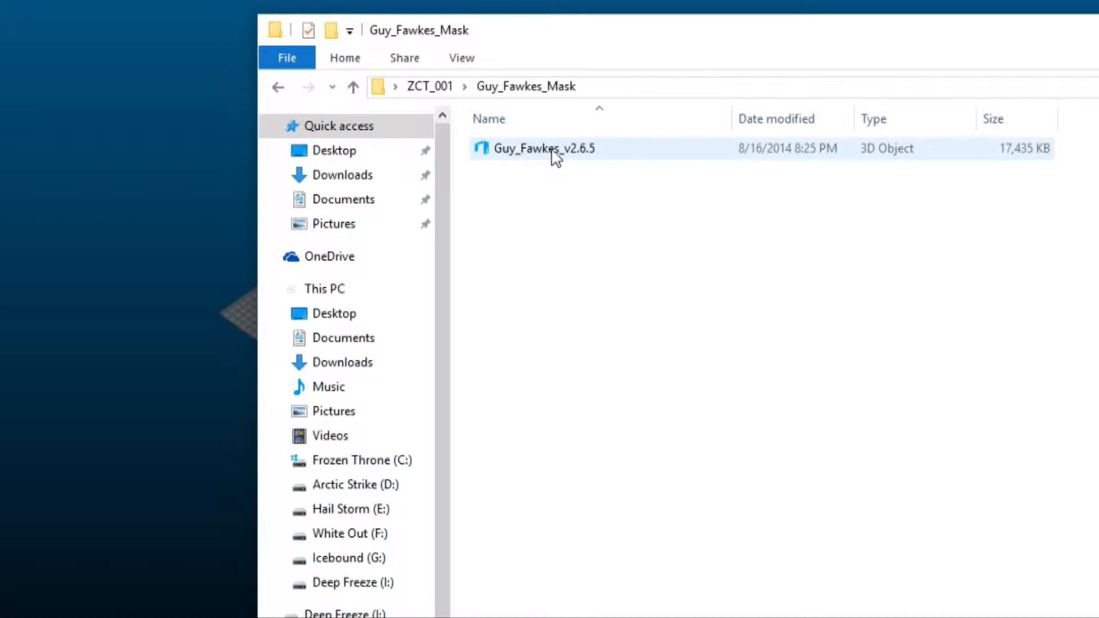
left_click_drag(683, 39, 1067, 0)
left_click_drag(941, 102, 383, 283)
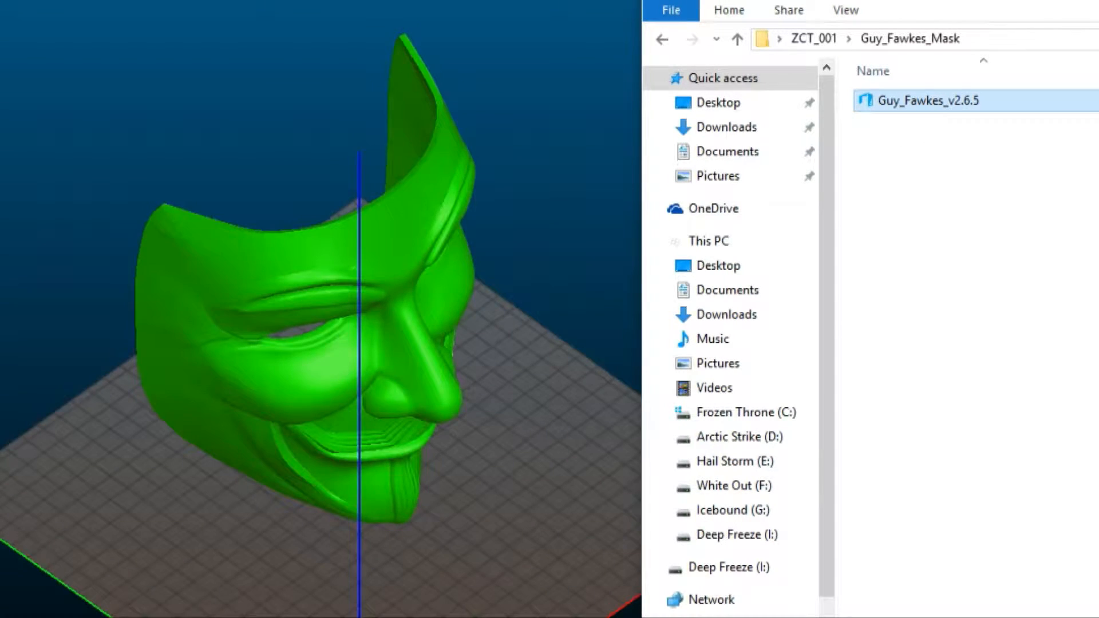
- Check the detailed file properties of Guy_Fawkes_v2.6.5 for its full name and extension, and close them
right_click(920, 103)
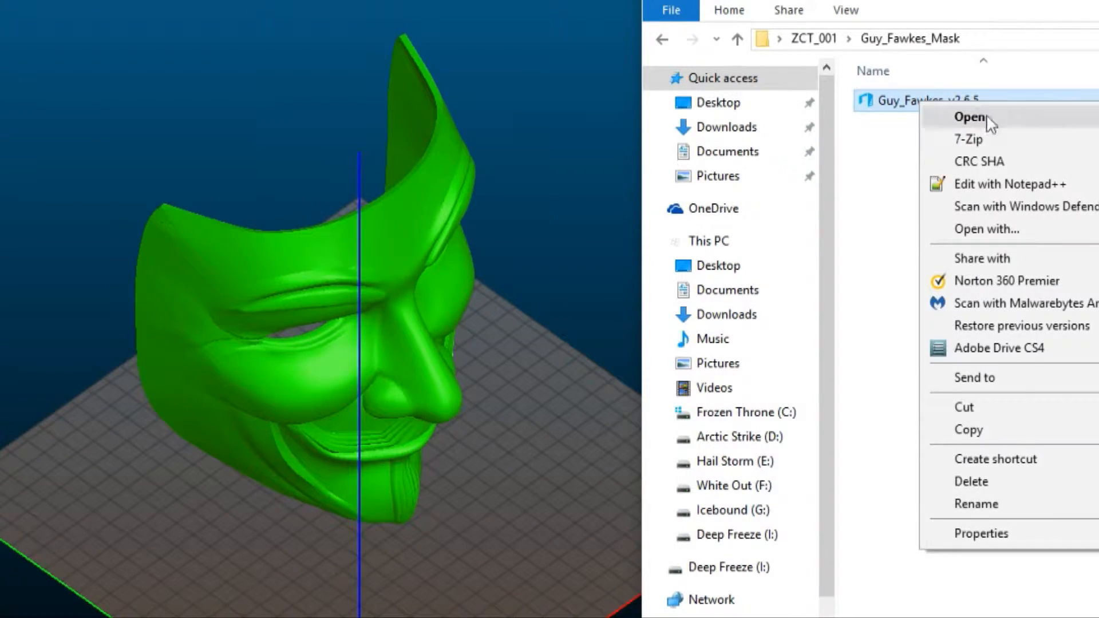
left_click(1003, 533)
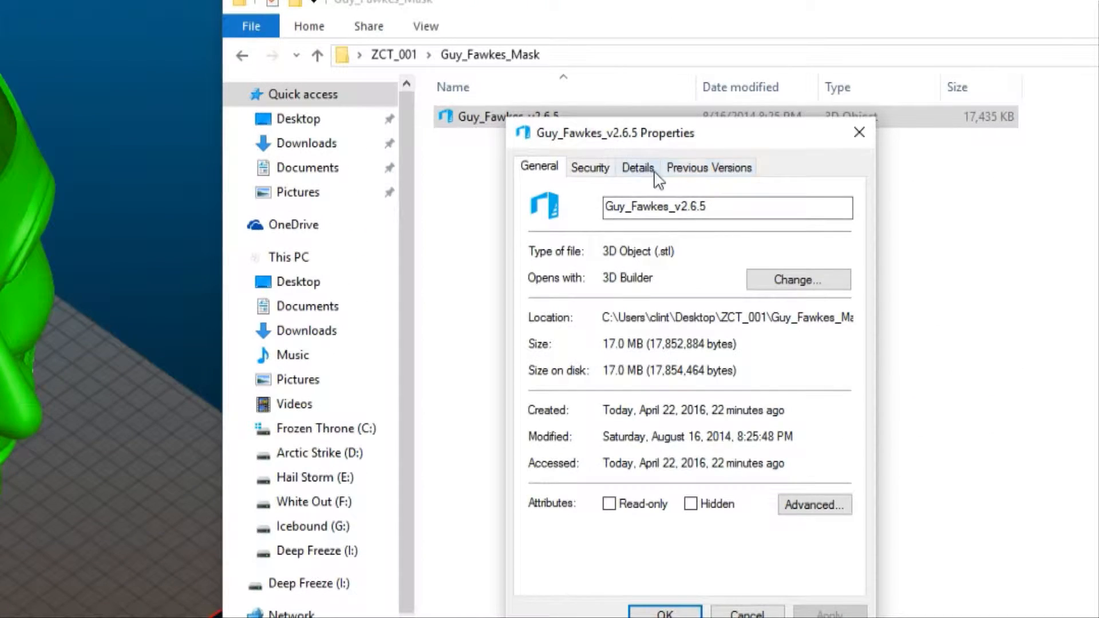
left_click(1058, 150)
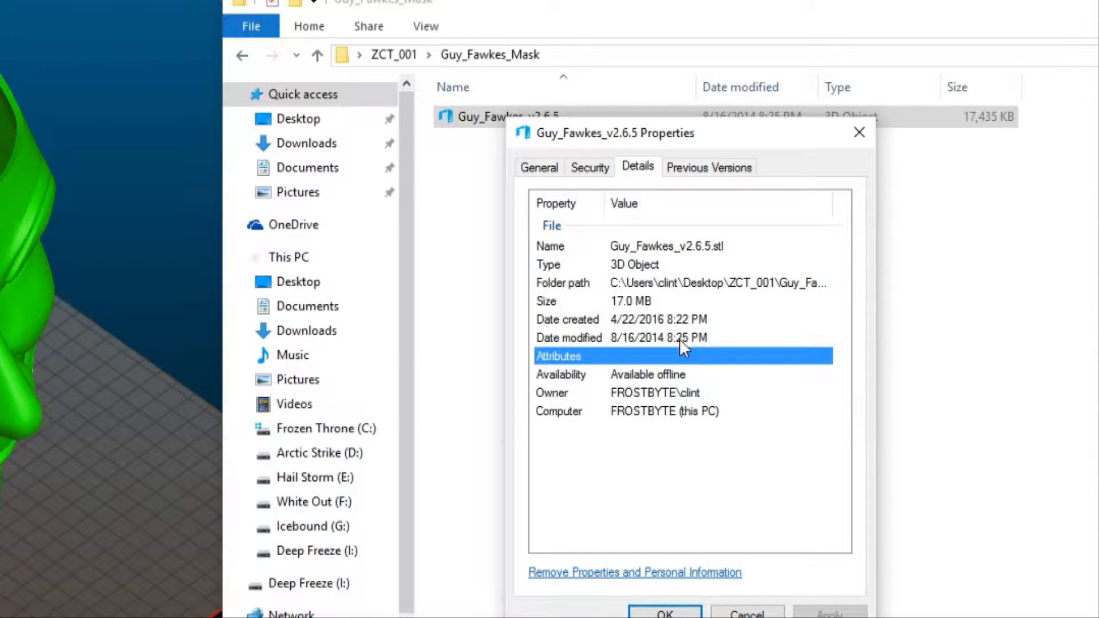
left_click(722, 245)
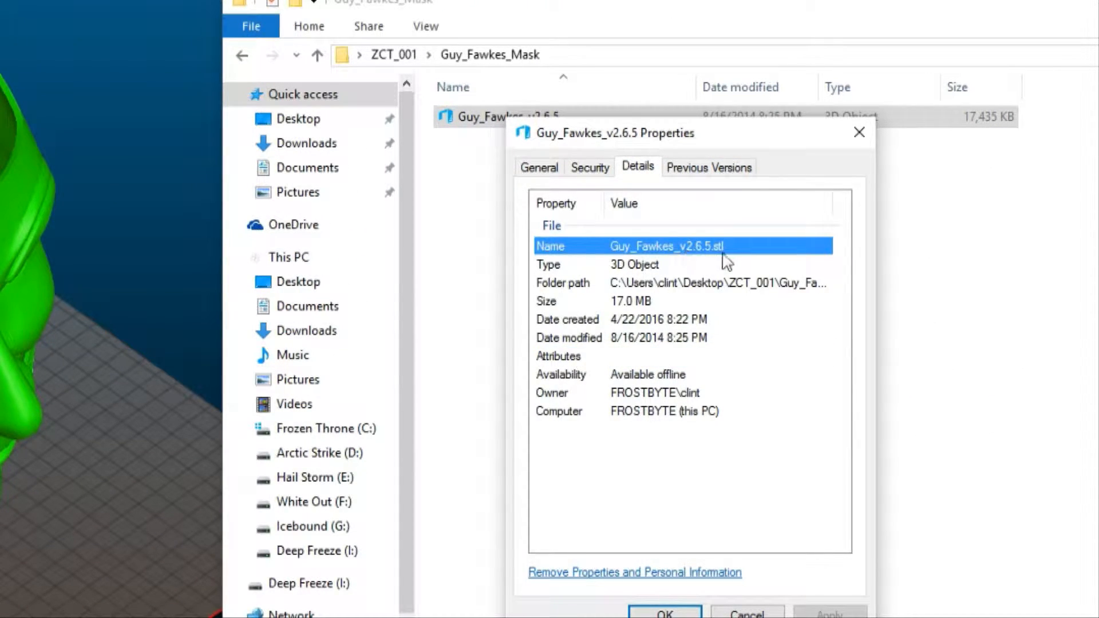
left_click(859, 132)
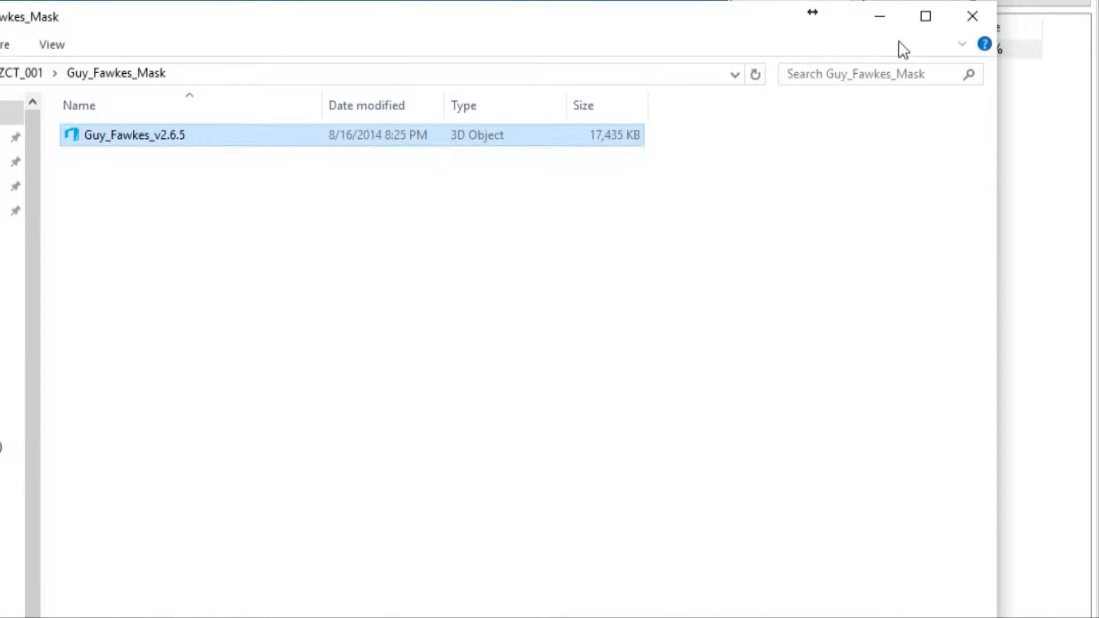
- Put the file window away and inspect the loaded mask on the print bed from above and from the front
left_click(891, 18)
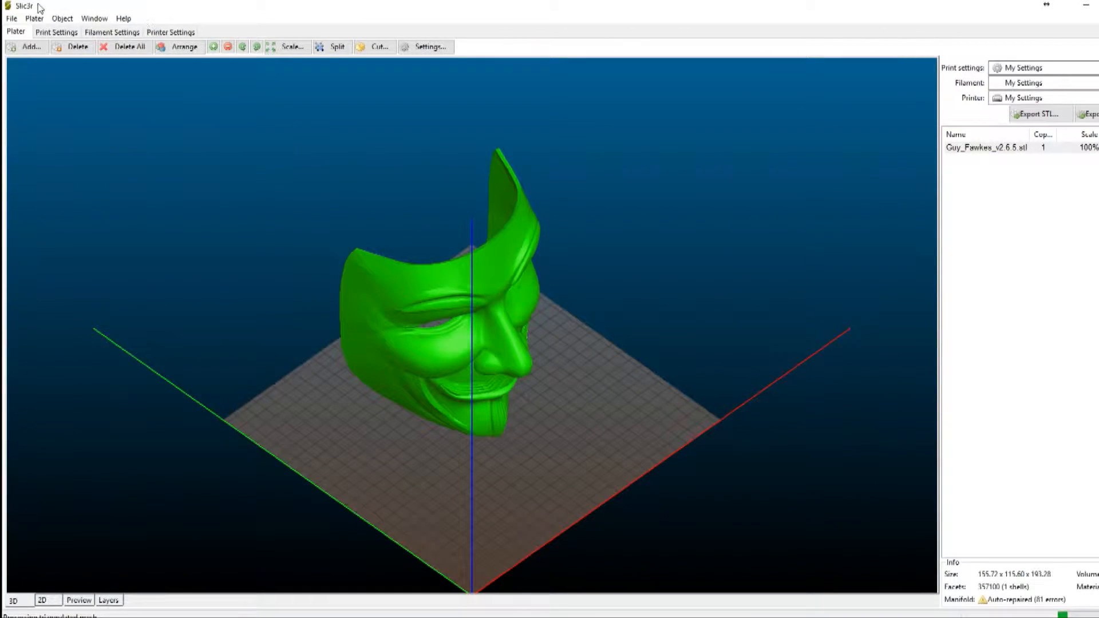
left_click(797, 309)
left_click_drag(669, 395, 546, 372)
left_click_drag(554, 396, 554, 431)
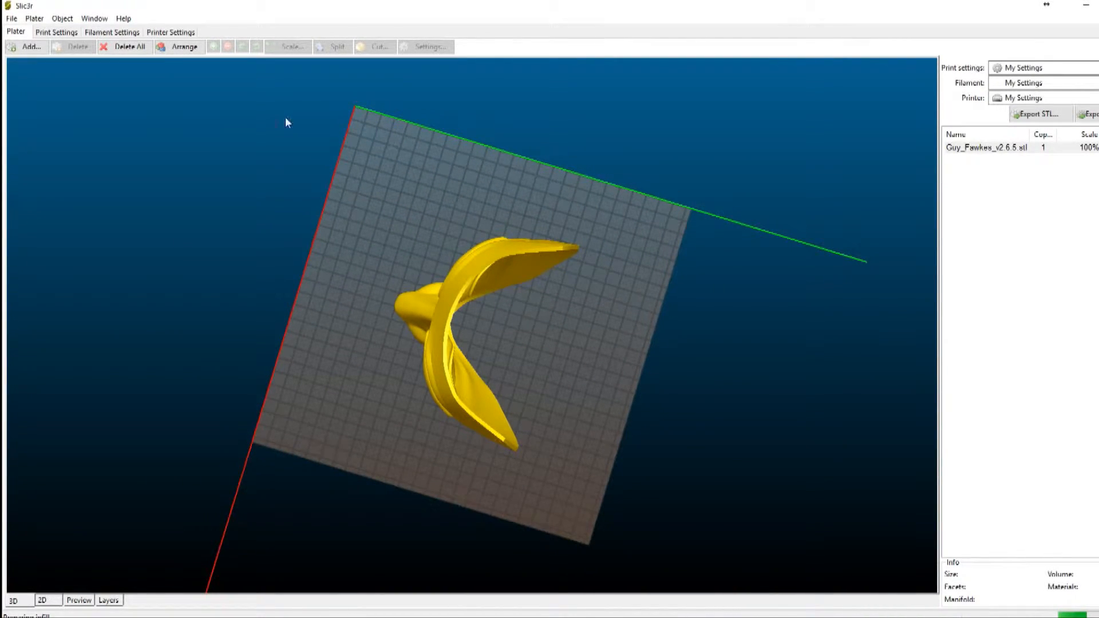
left_click_drag(640, 506, 642, 462)
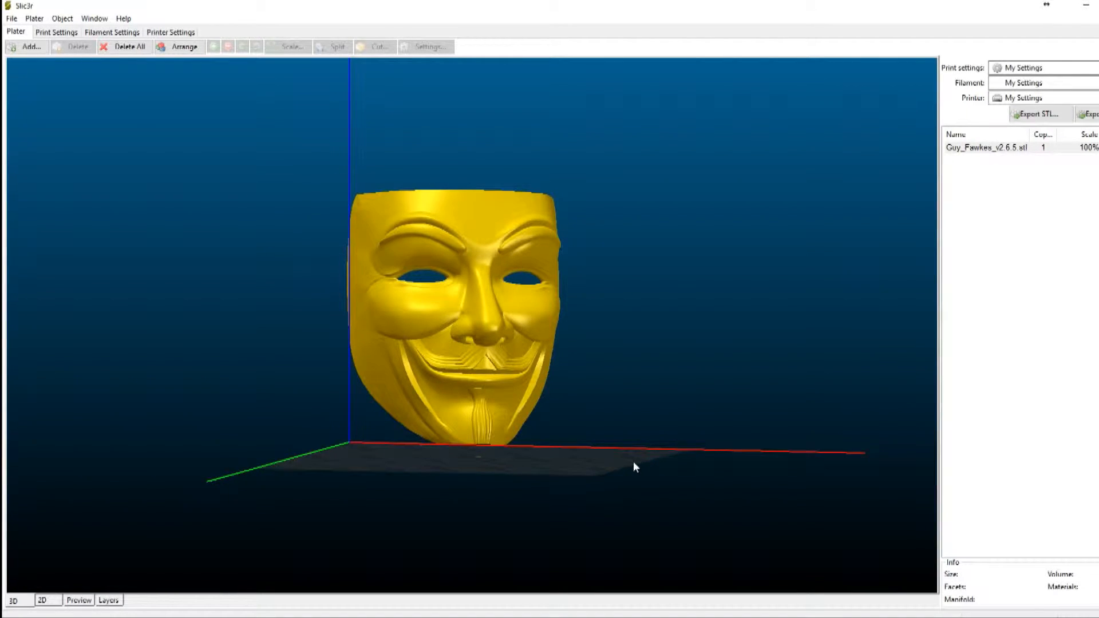
left_click_drag(618, 448, 547, 357)
left_click(525, 345)
left_click_drag(624, 343, 672, 336)
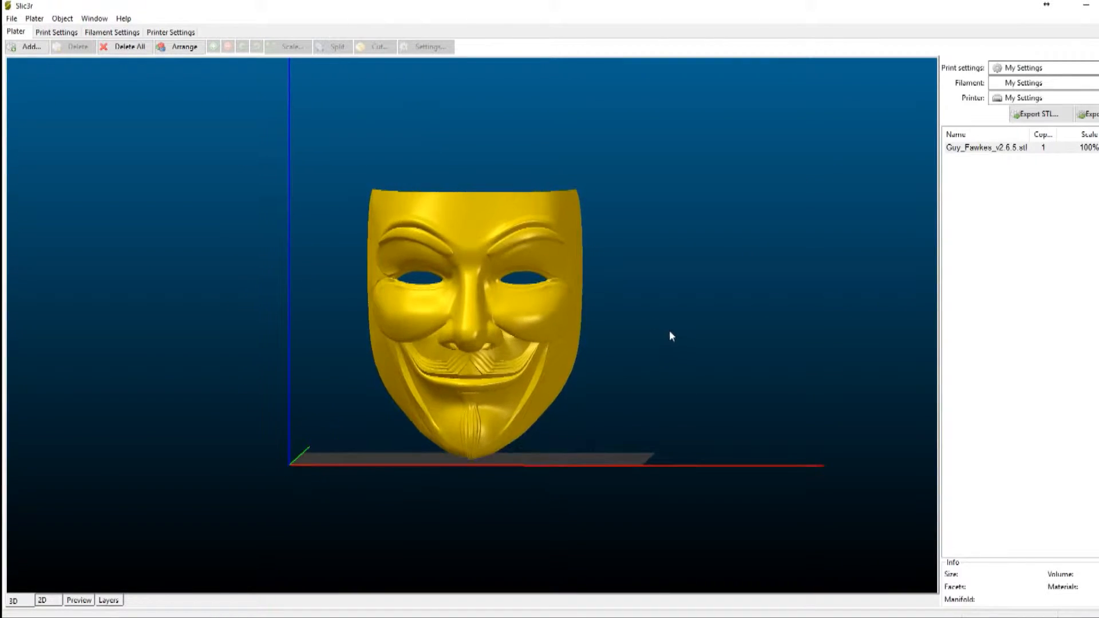
left_click(670, 320)
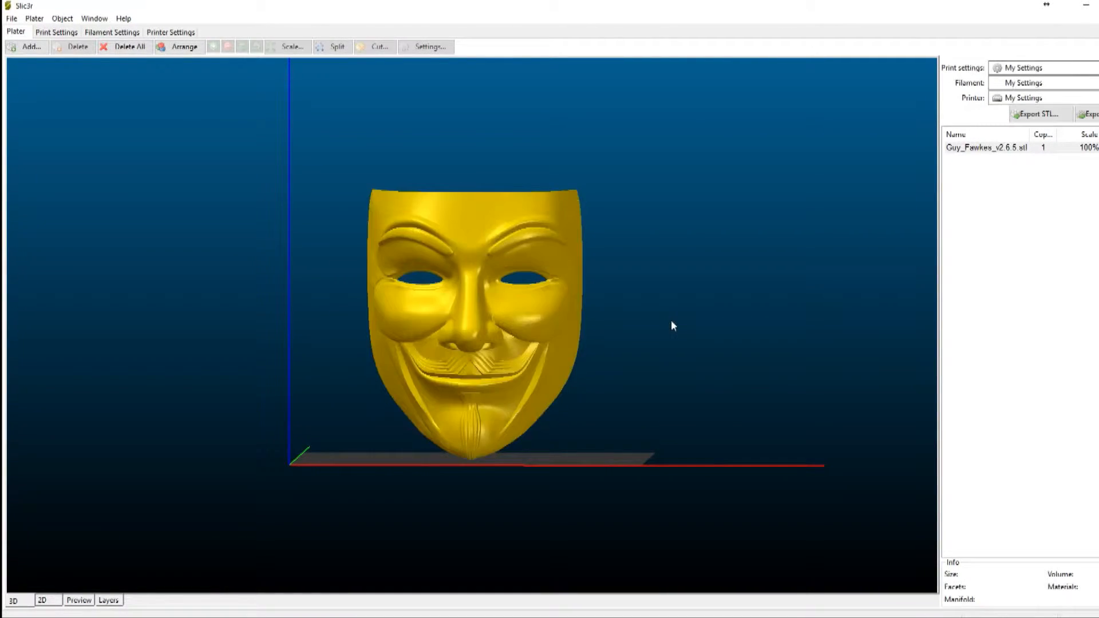
- Cut the mask horizontally at Z 109, keeping both the upper and lower parts and rotating the lower part upwards
left_click(500, 318)
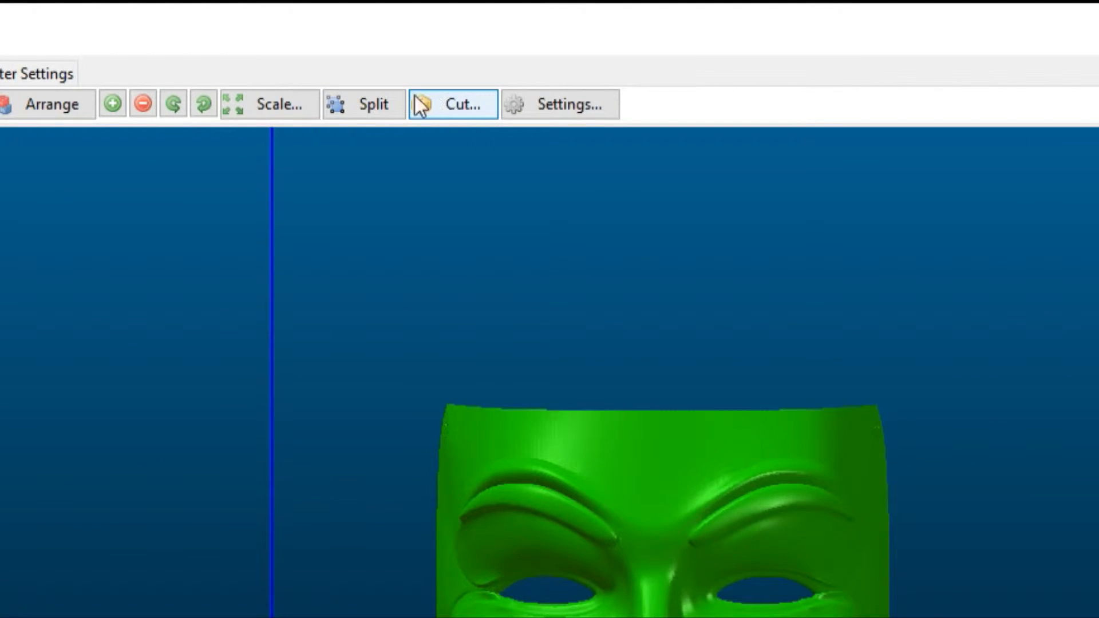
left_click(462, 102)
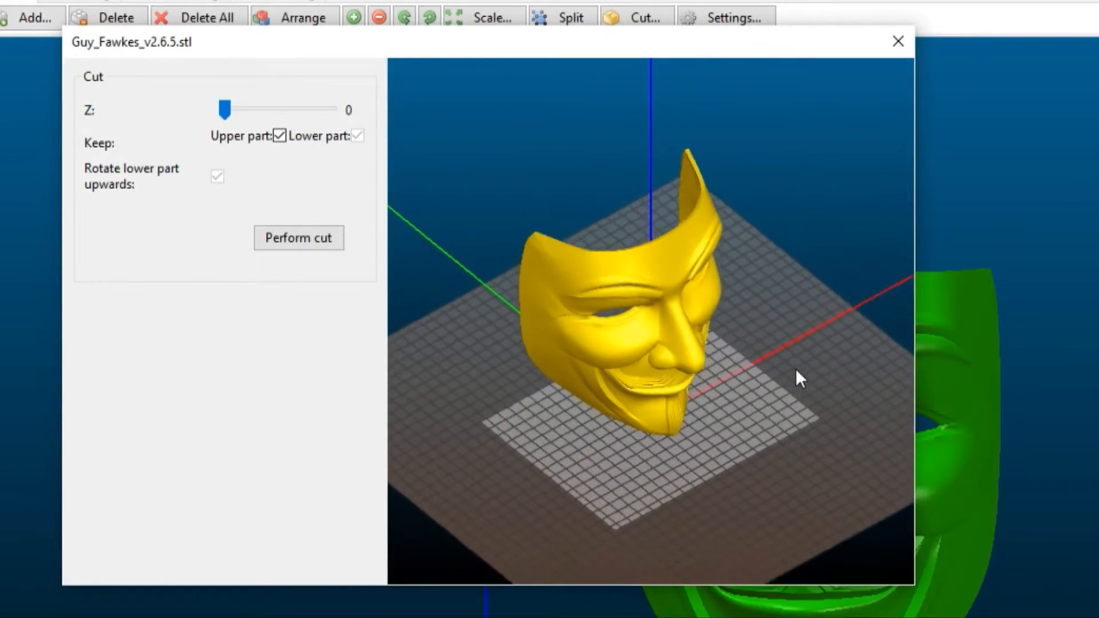
left_click_drag(645, 533, 580, 498)
scroll(777, 359, "up", 5)
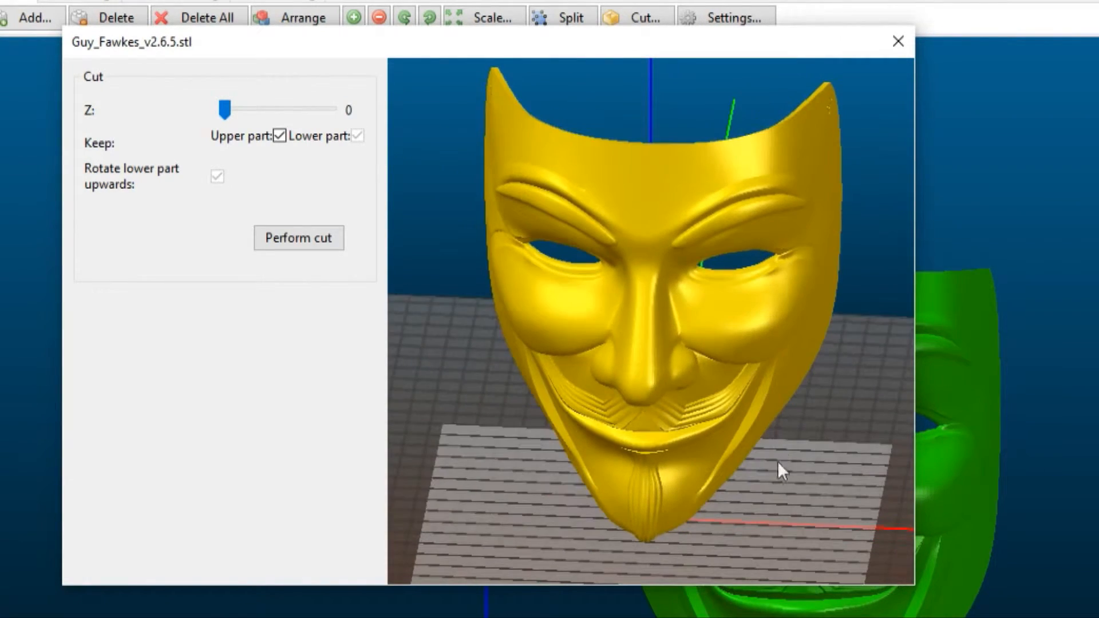
left_click_drag(227, 108, 290, 108)
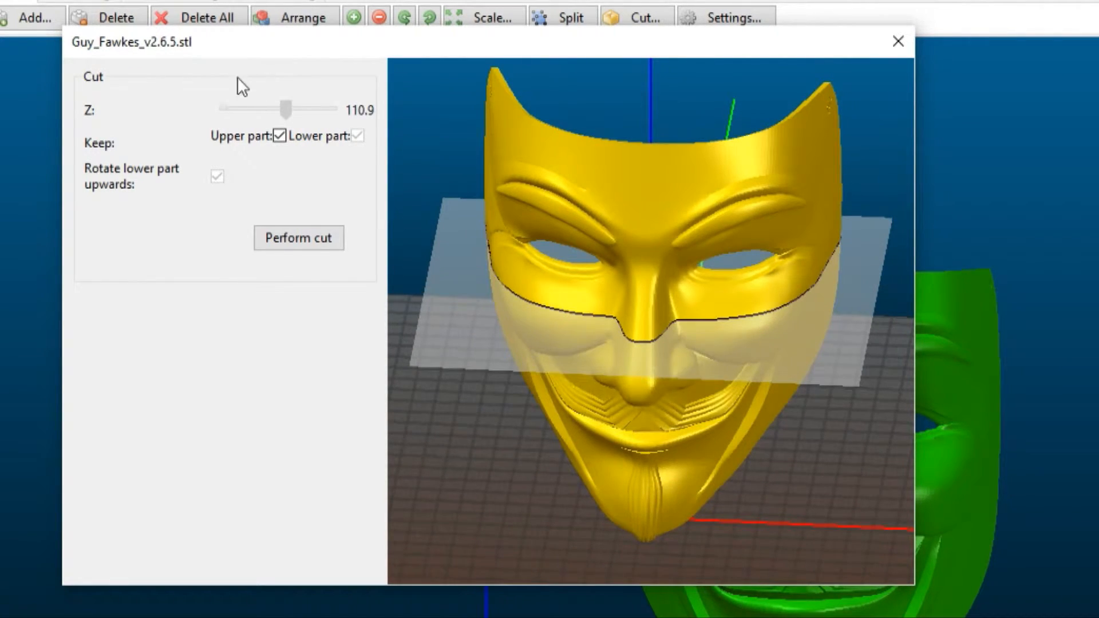
left_click_drag(718, 320, 738, 301)
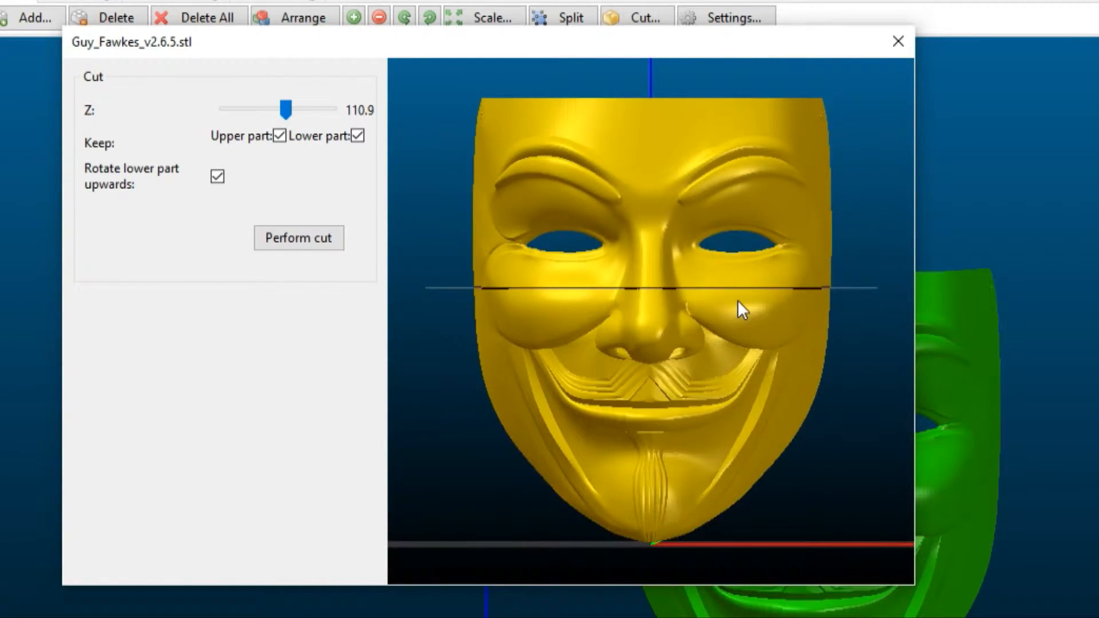
left_click_drag(290, 105, 287, 109)
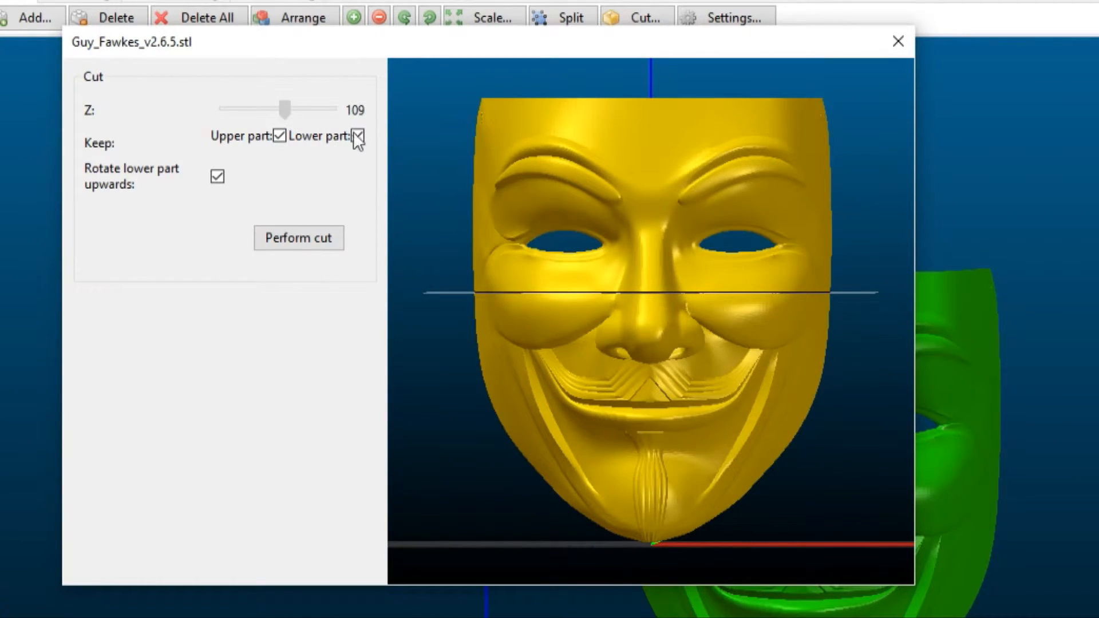
left_click_drag(649, 267, 613, 304)
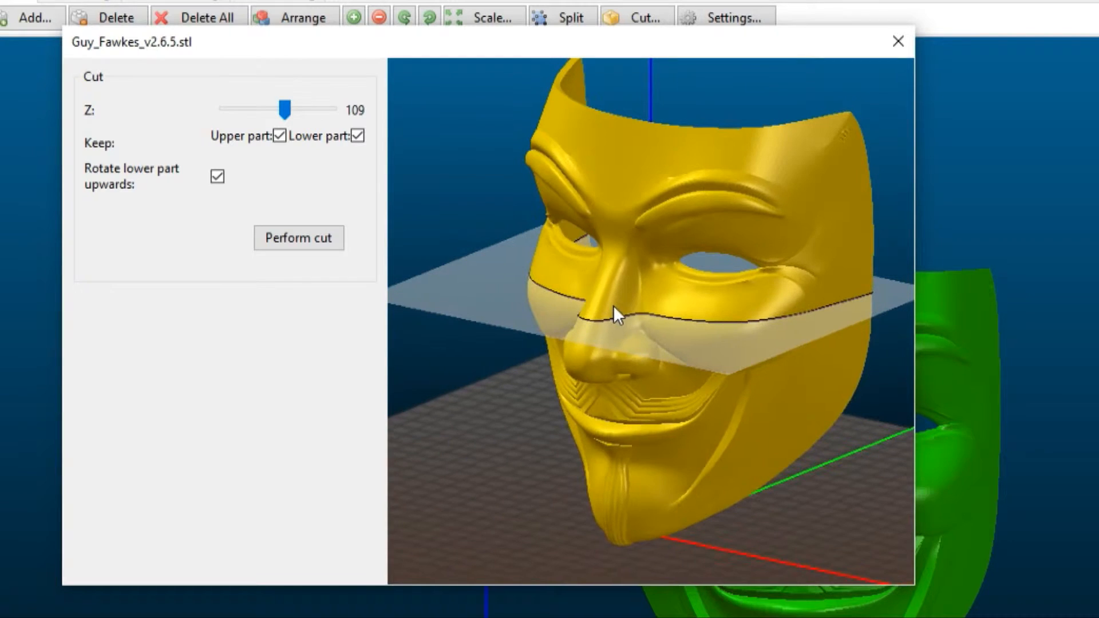
left_click(295, 247)
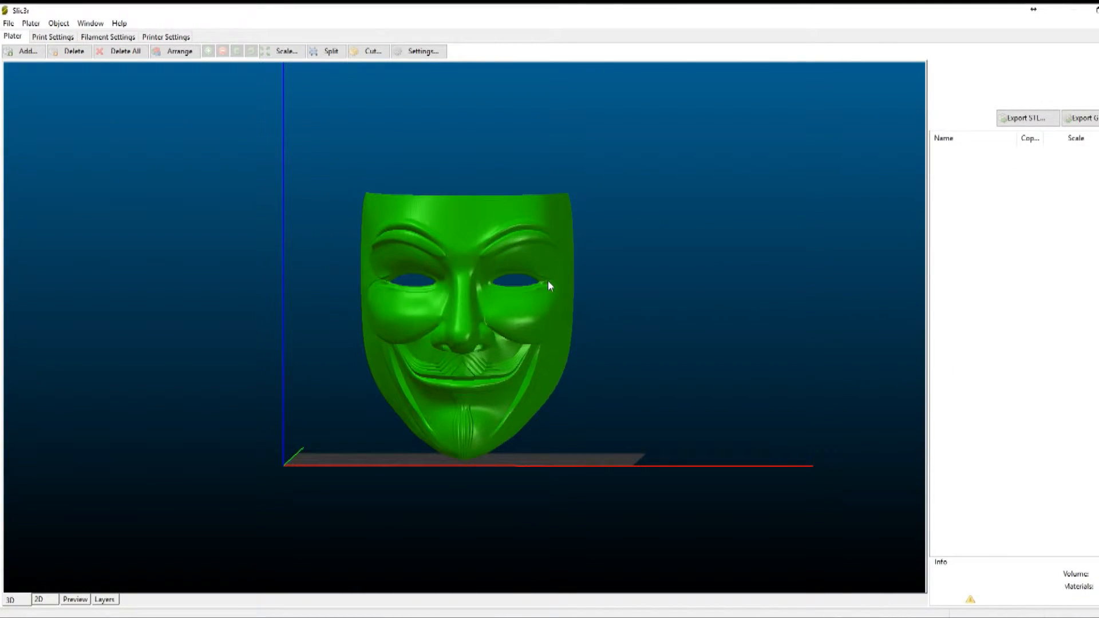
- Move the cut-off lower half of the mask slightly away from the upper half on the print bed
left_click_drag(293, 284, 249, 372)
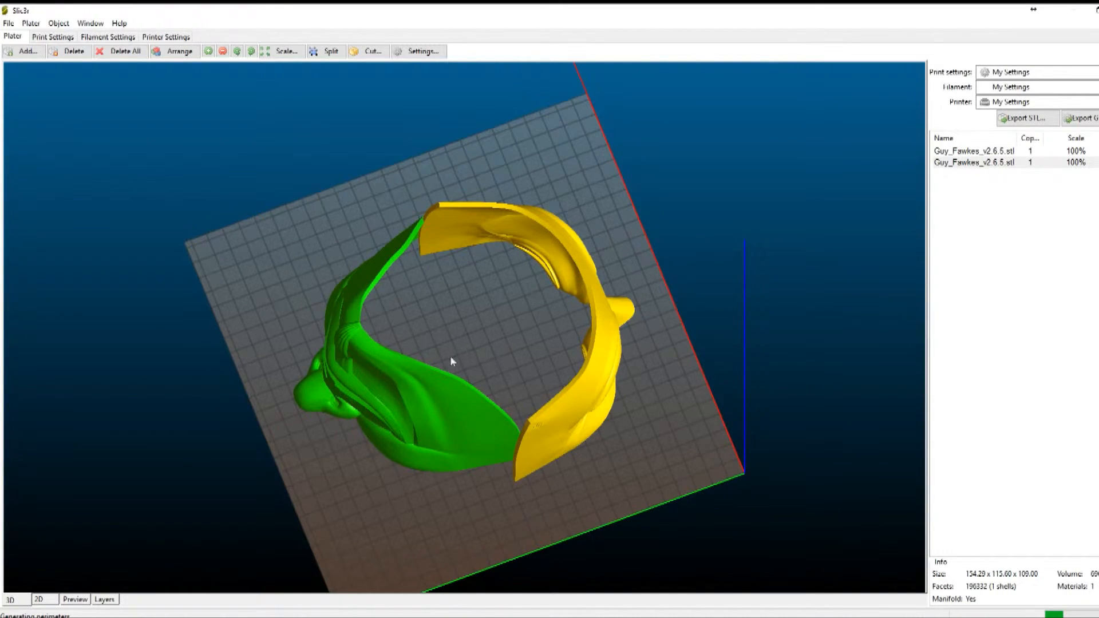
left_click_drag(399, 382, 377, 409)
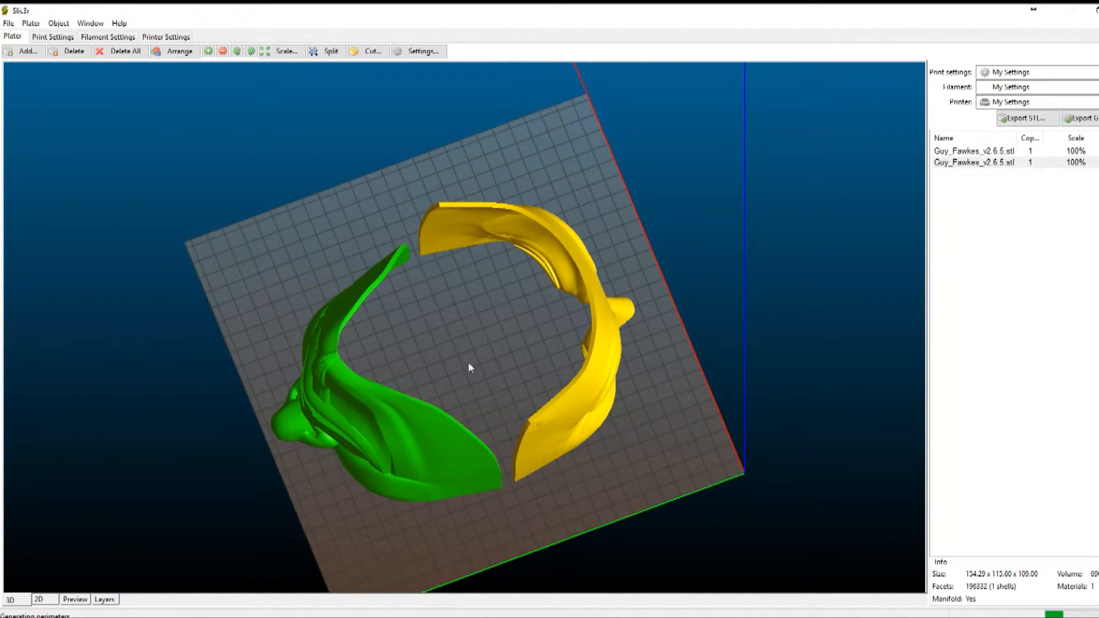
left_click_drag(504, 325, 408, 349)
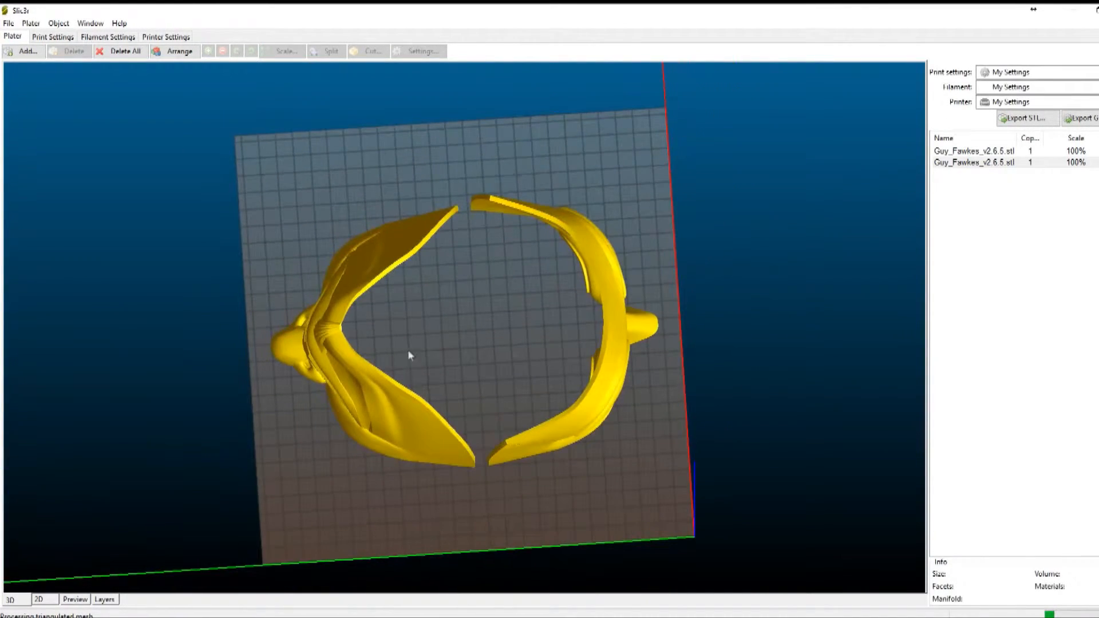
- Rotate the lower half of the mask 180° around the Z axis and check how both halves sit on the bed
right_click(324, 333)
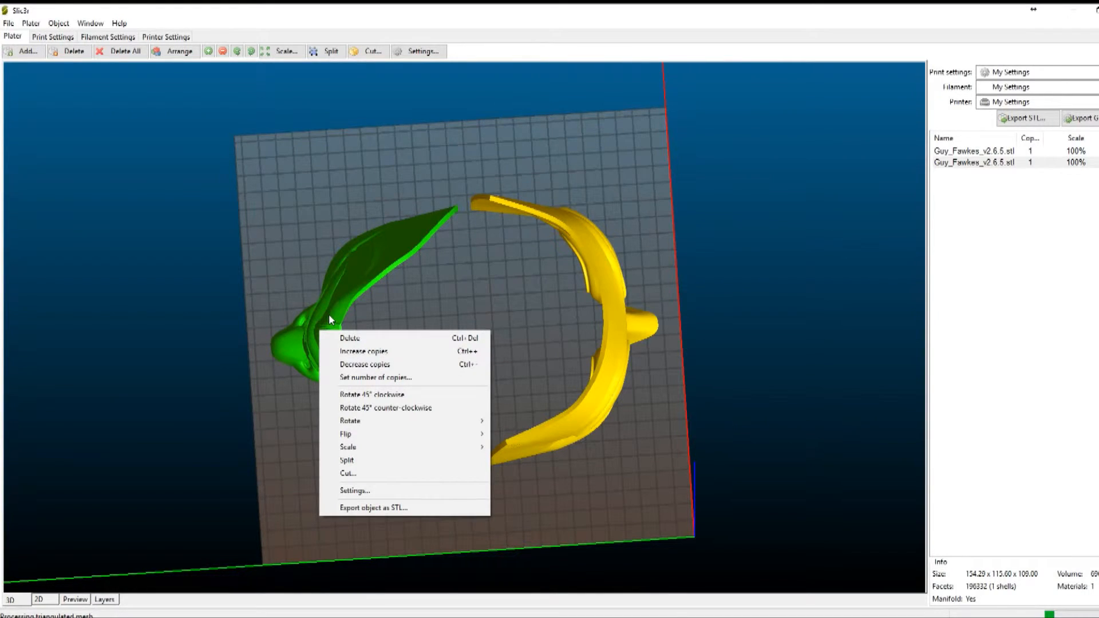
key("Escape")
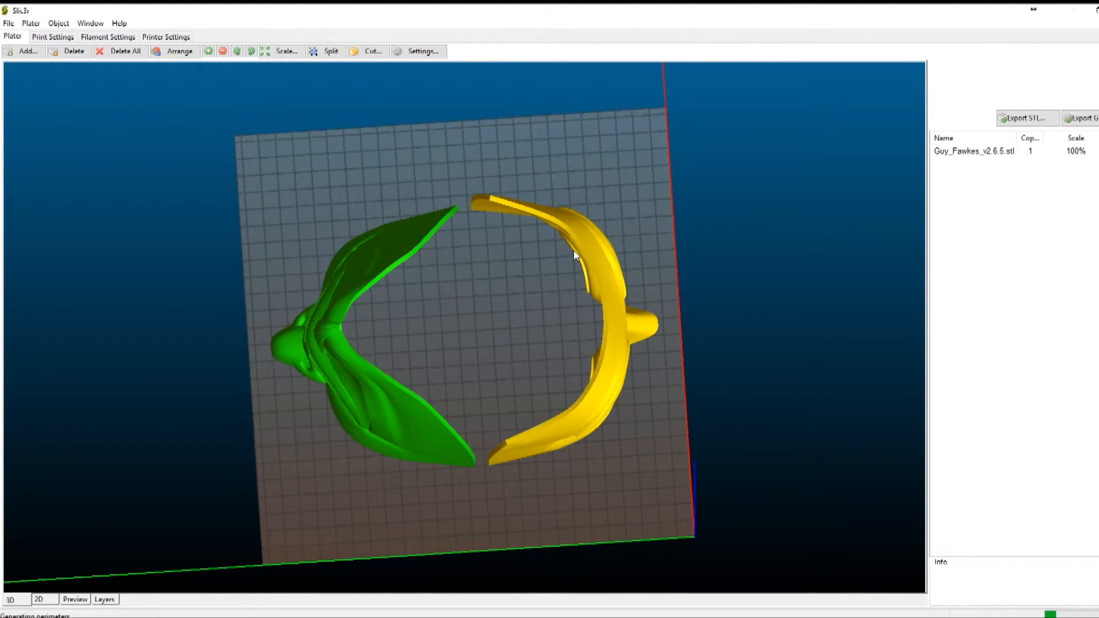
left_click(585, 247)
left_click(441, 226)
right_click(375, 258)
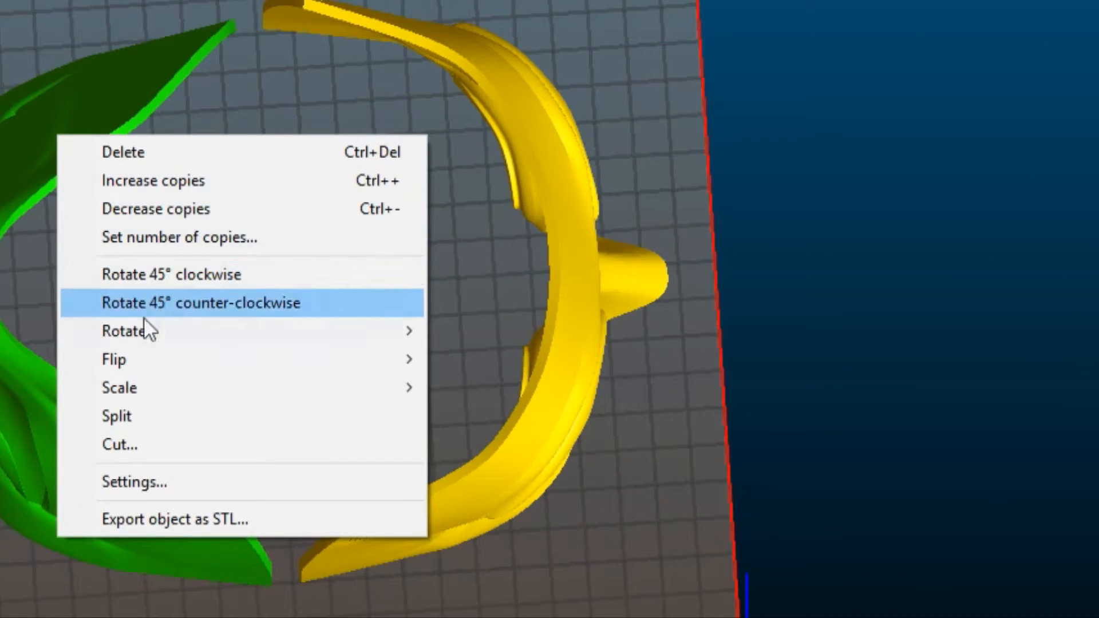
mouse_move(143, 330)
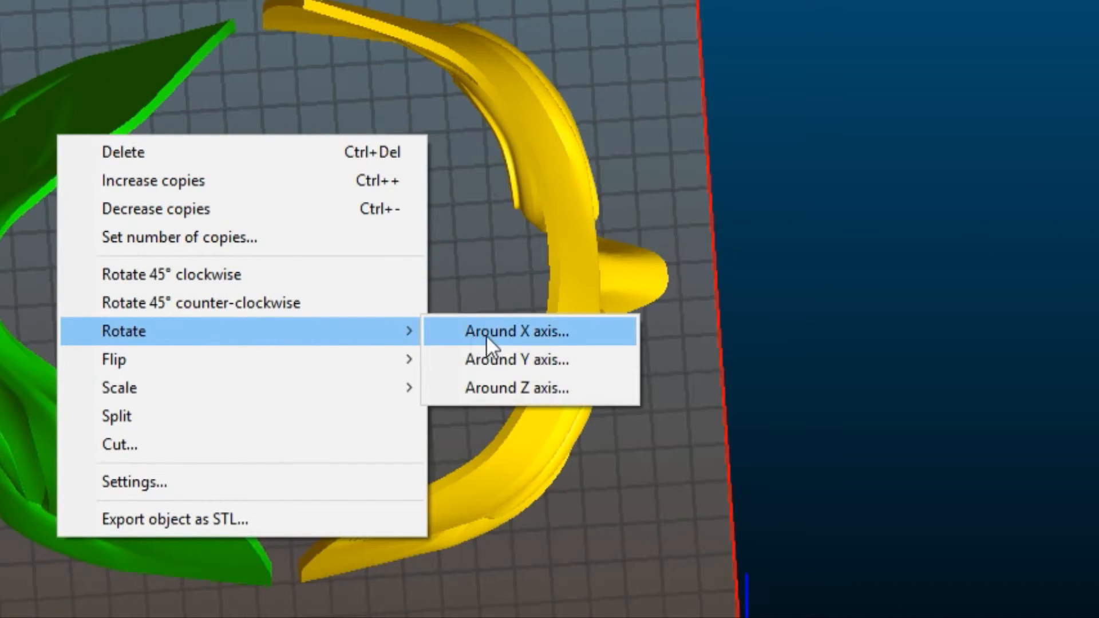
left_click(510, 386)
type("180")
left_click(477, 323)
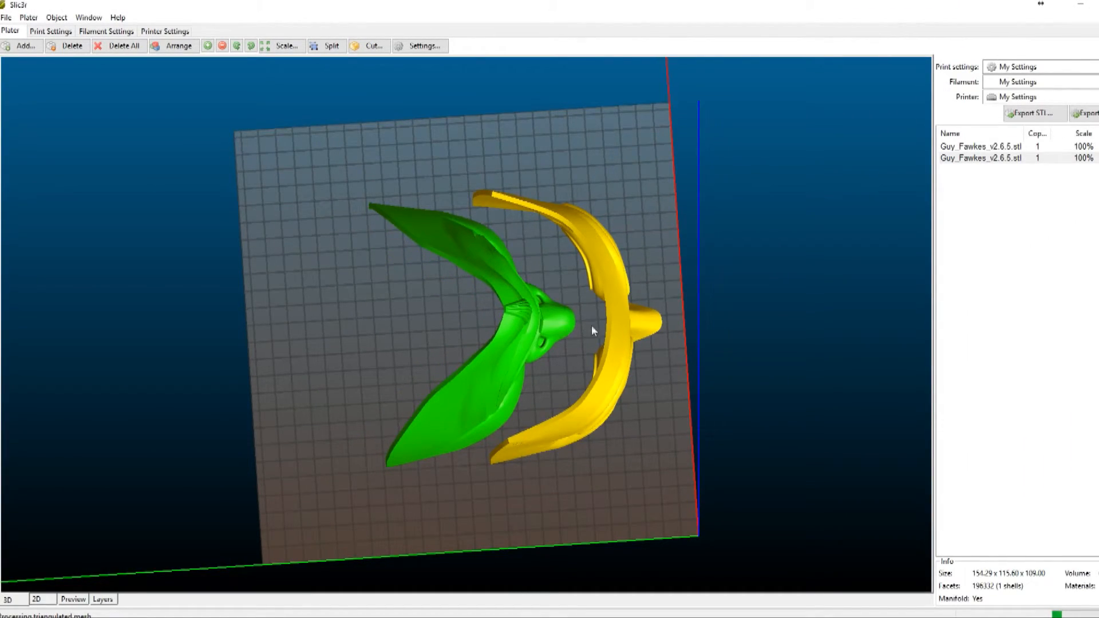
left_click_drag(621, 393, 788, 428)
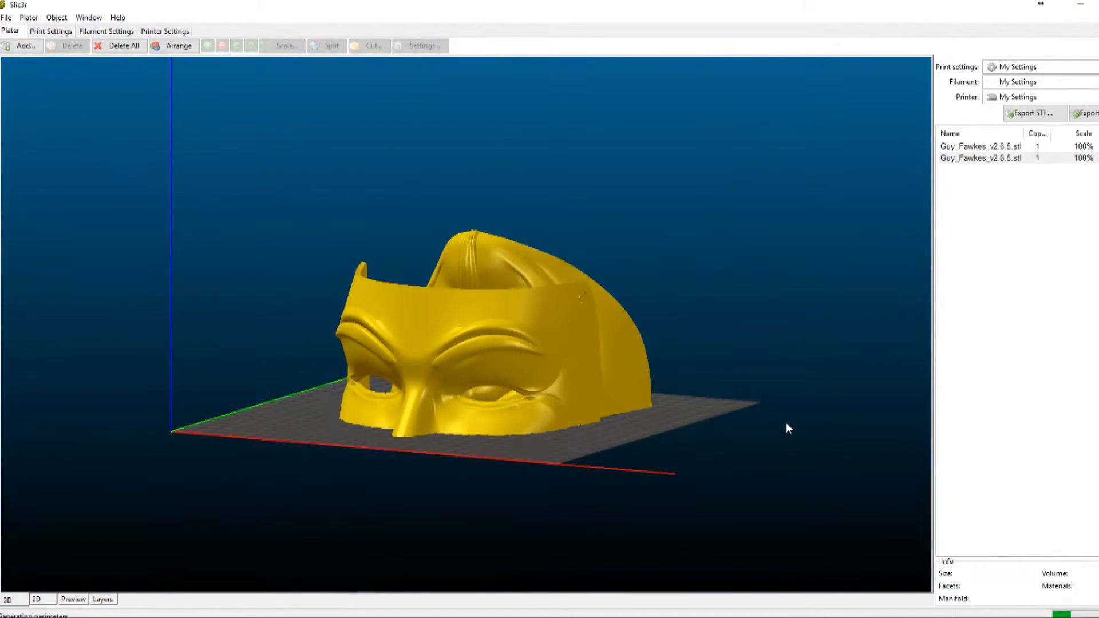
left_click_drag(720, 417, 681, 435)
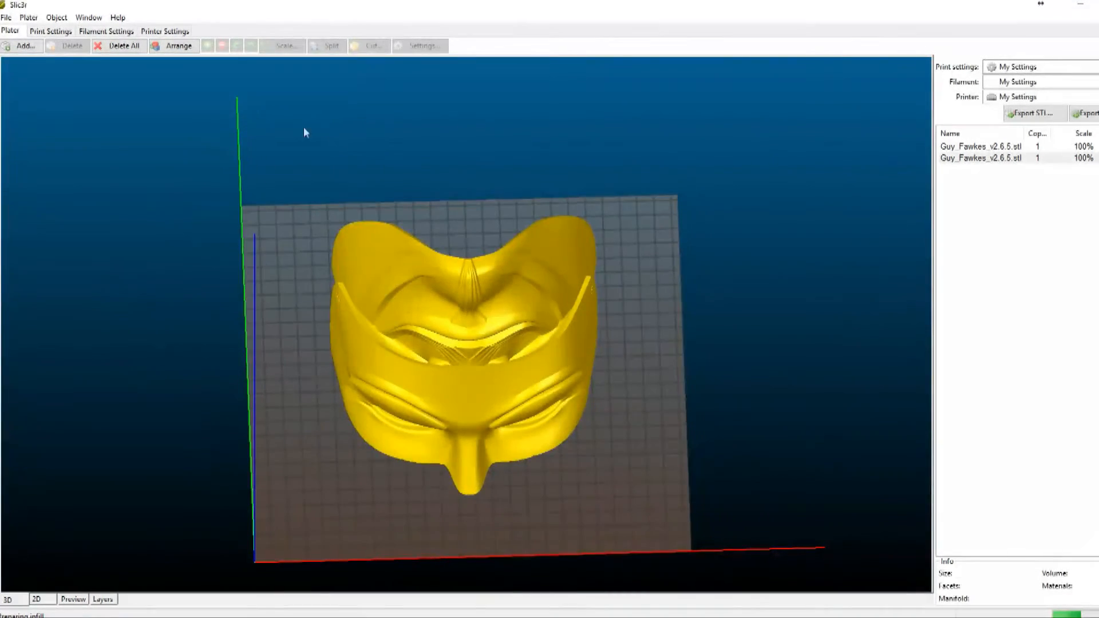
- Look over the print and filament settings and the Simple and Expert modes in the preferences, cancel, and return to the plater
left_click(56, 33)
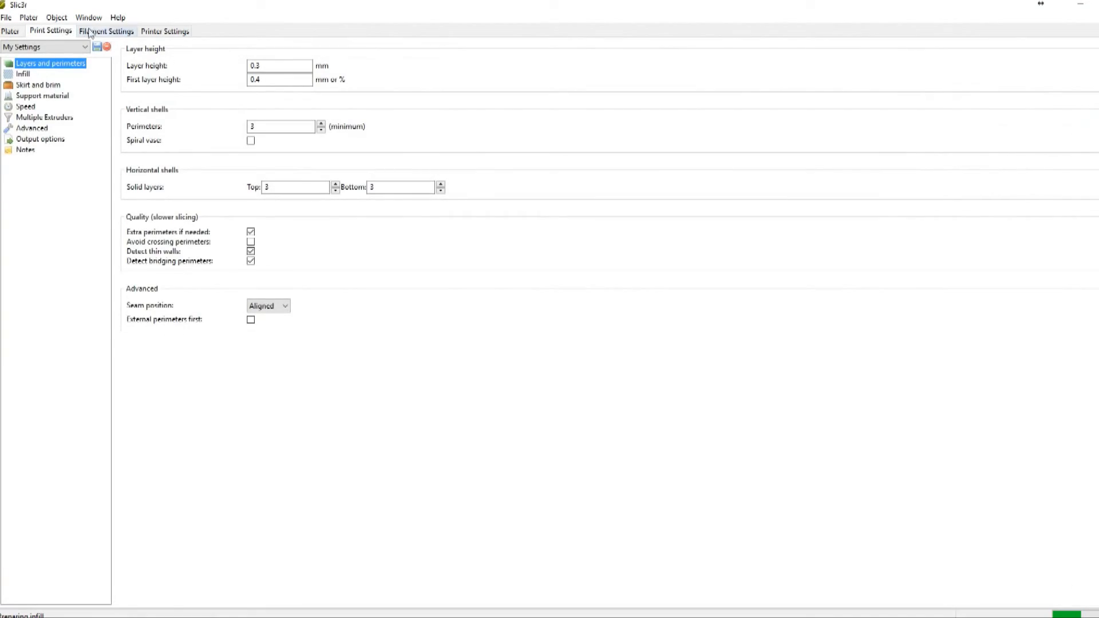
left_click(106, 33)
left_click(8, 17)
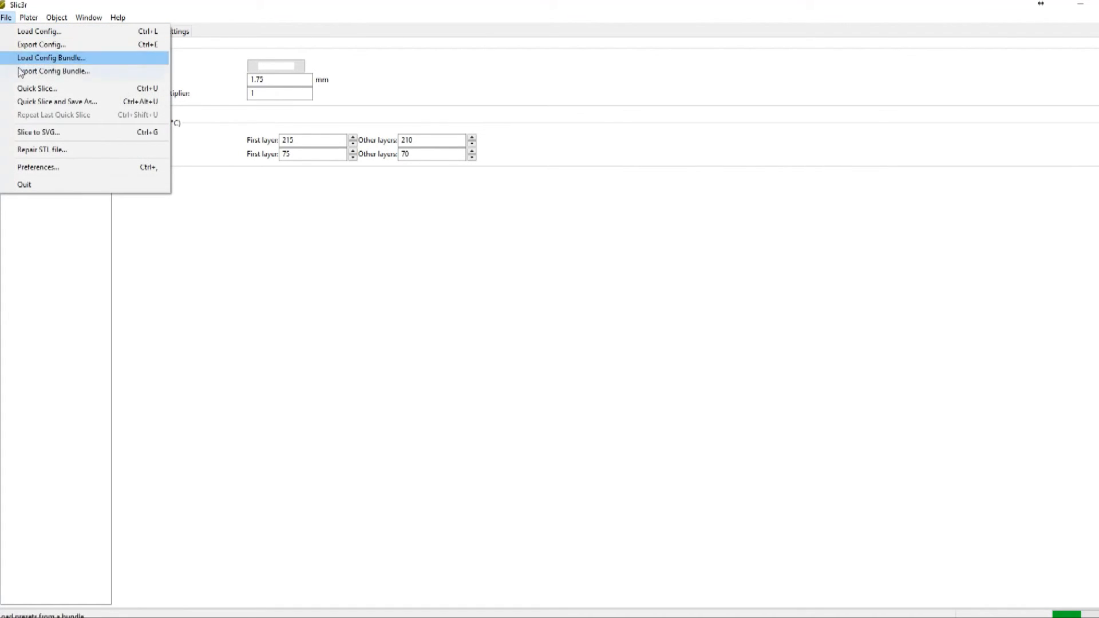
left_click(49, 161)
left_click(201, 87)
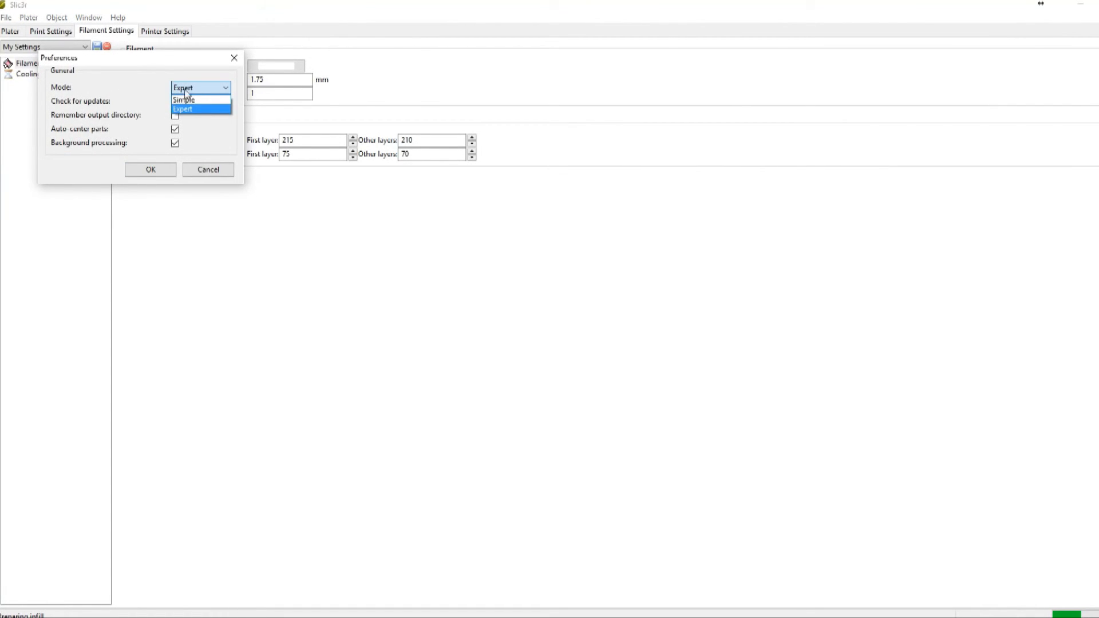
left_click(202, 87)
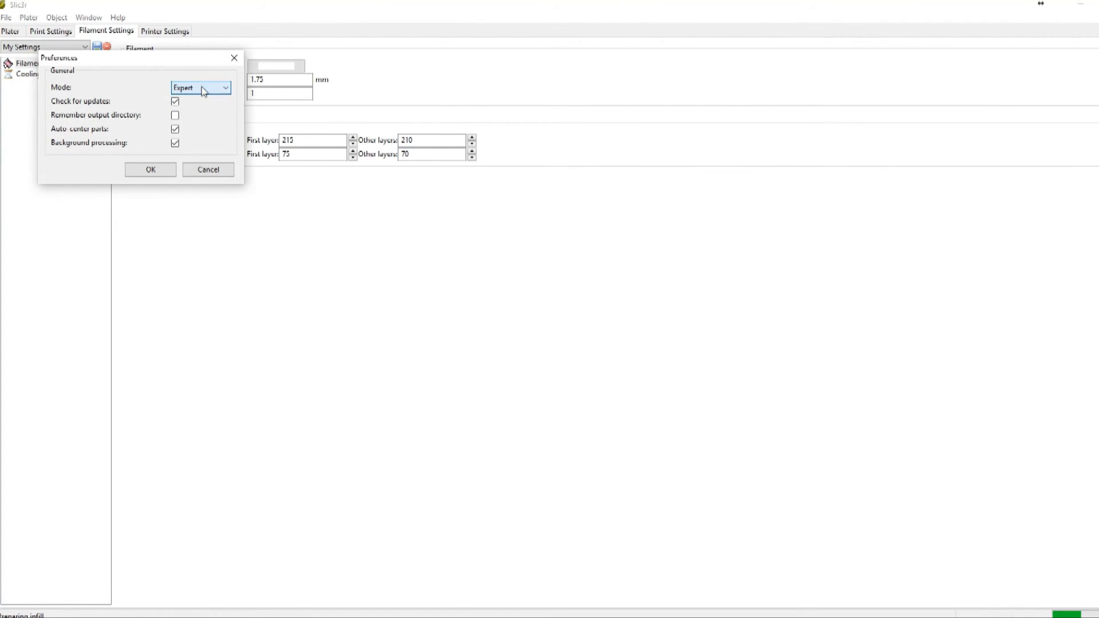
left_click(204, 167)
left_click(12, 29)
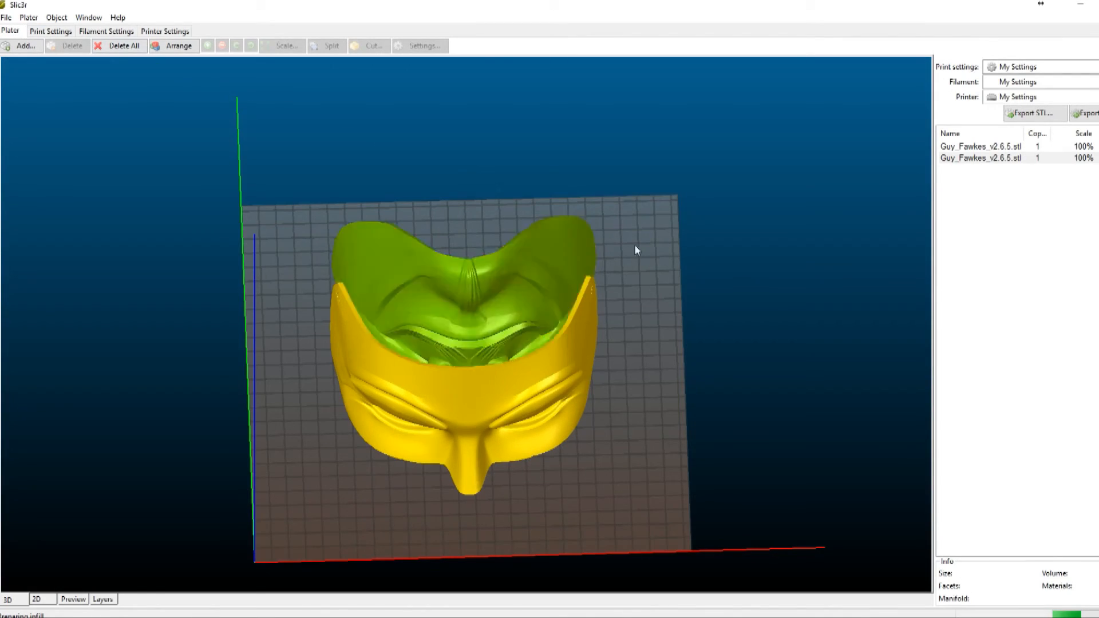
left_click_drag(612, 234, 712, 282)
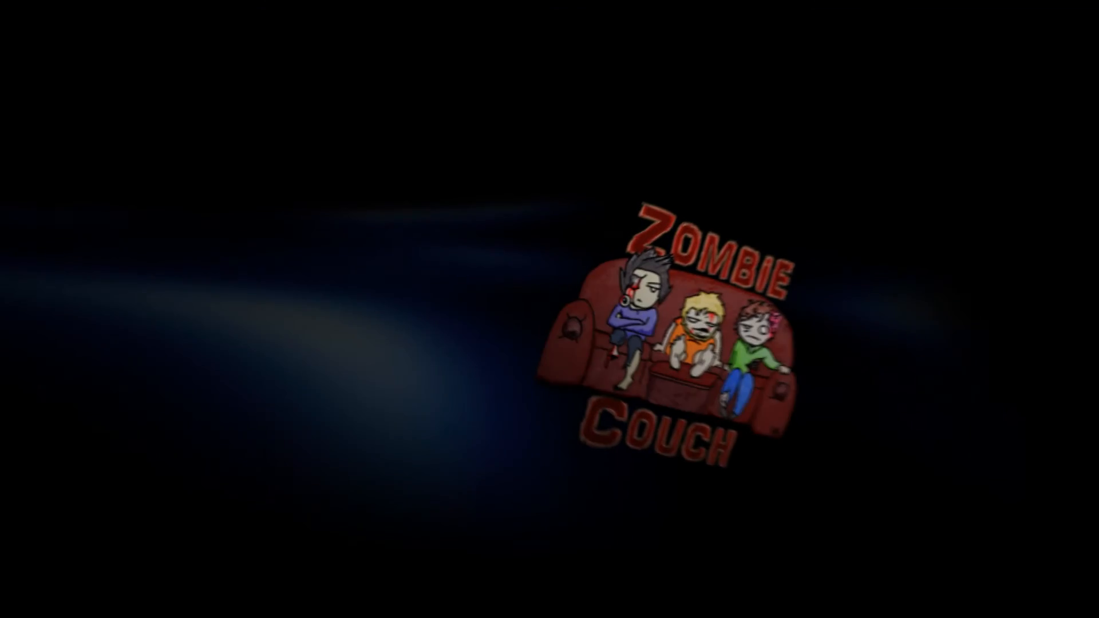